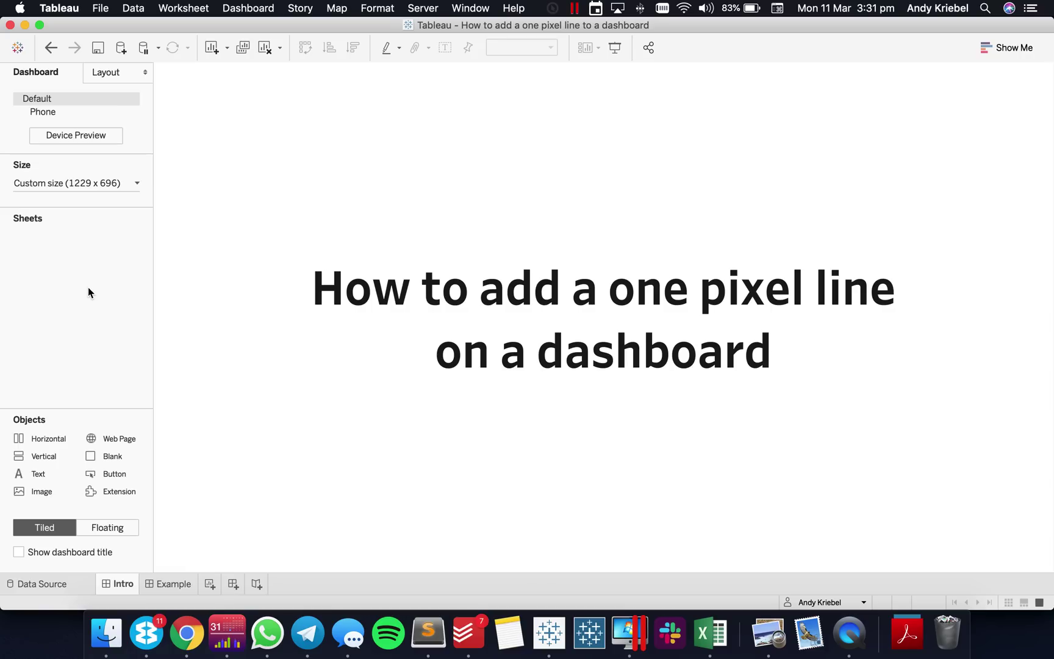
Switch to the Example dashboard with the monthly sales, state map and product line charts.
click(173, 583)
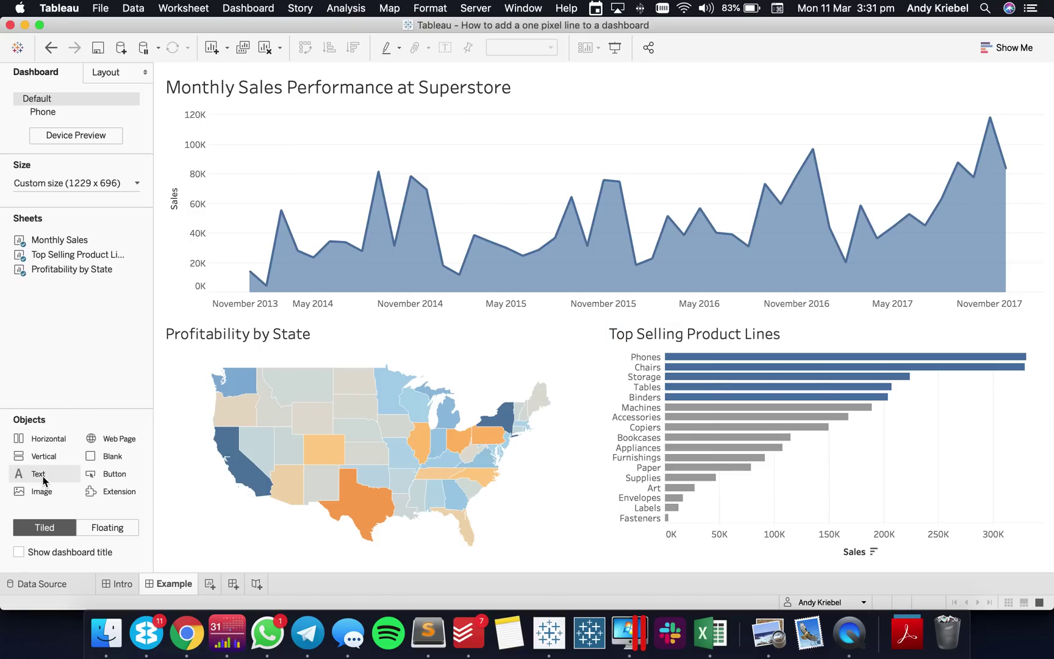
Add an empty Text object below the sales chart and fill its background light grey.
drag(43, 476, 361, 315)
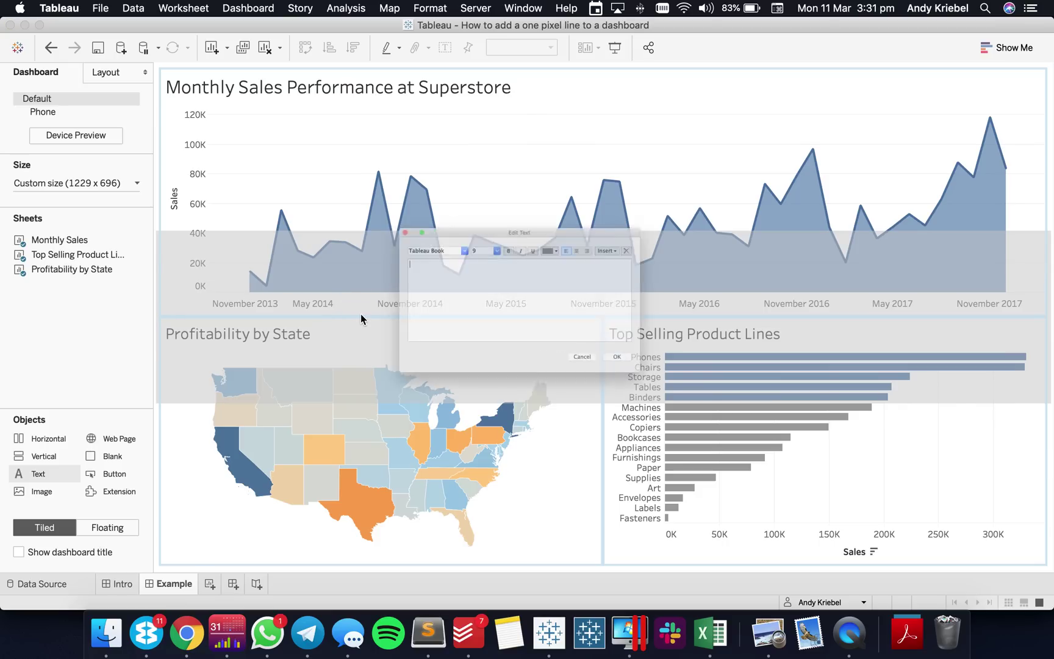
click(699, 413)
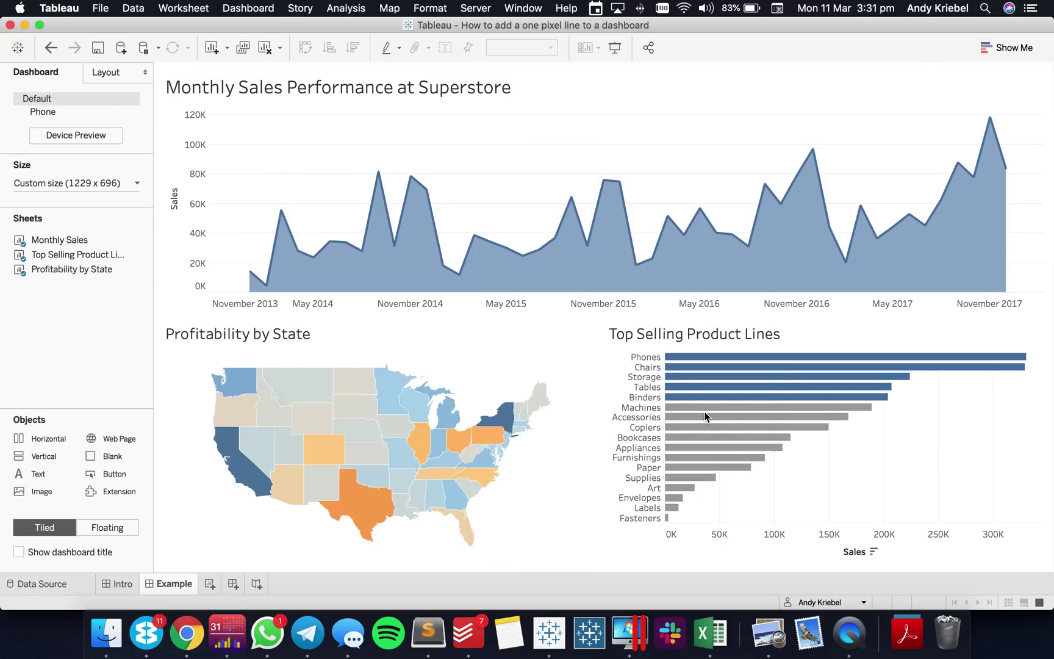
click(105, 72)
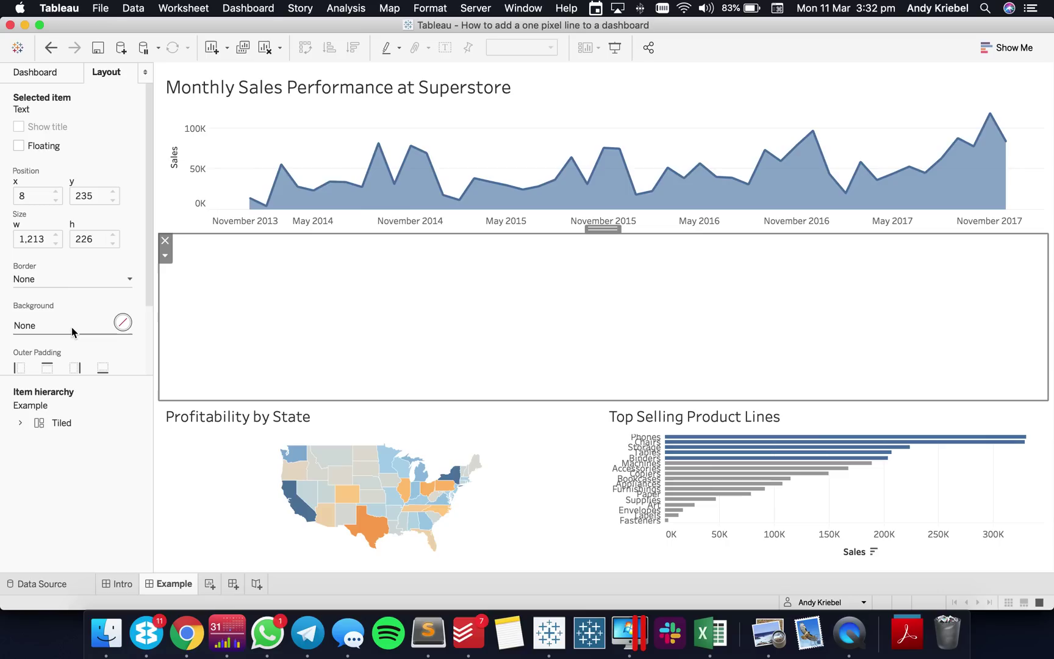
click(73, 327)
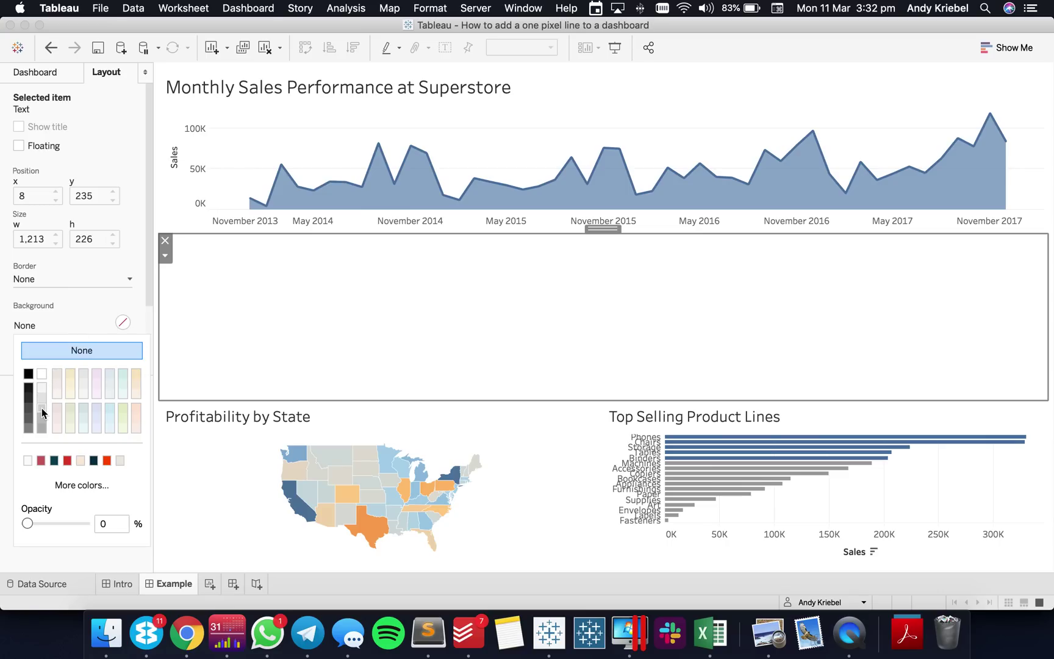
click(42, 407)
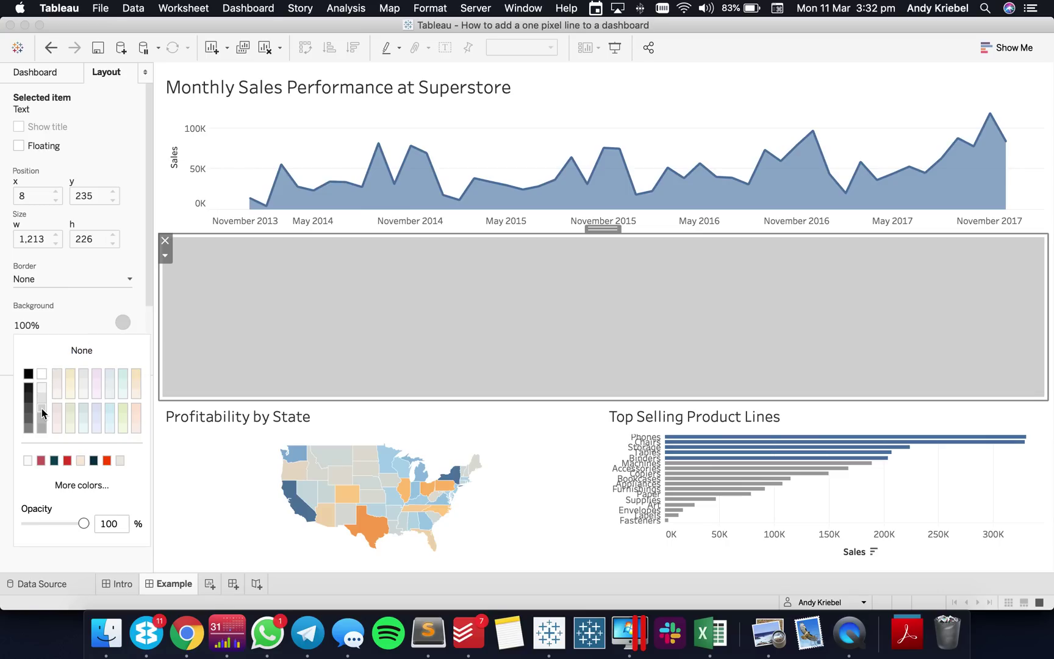
click(69, 308)
Reduce the grey band's outer padding to 0.
scroll(69, 308, down, 3)
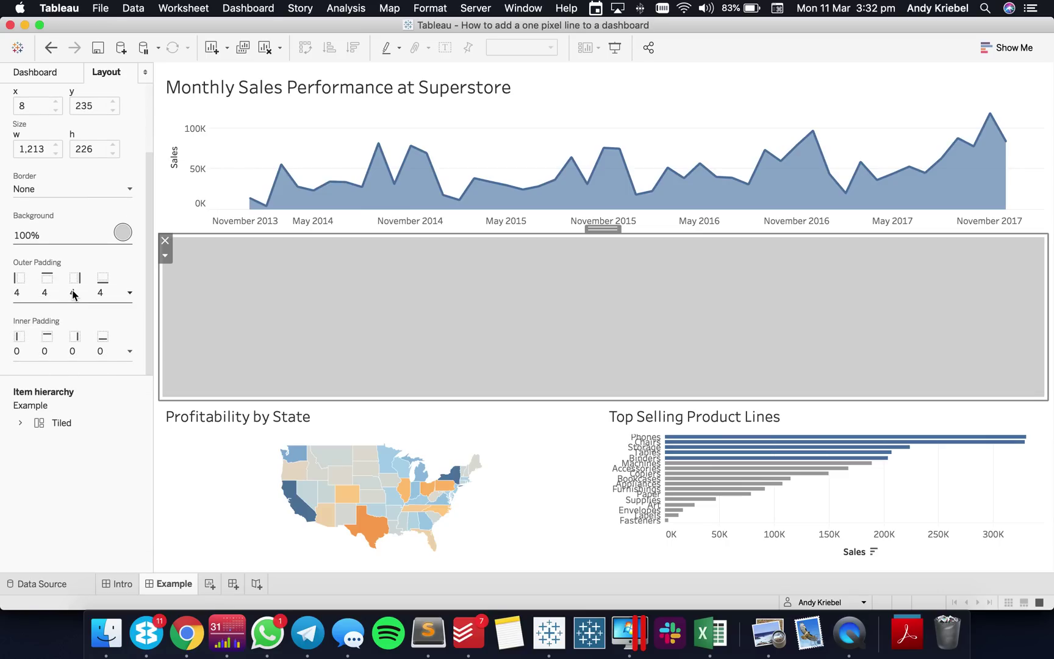
click(74, 295)
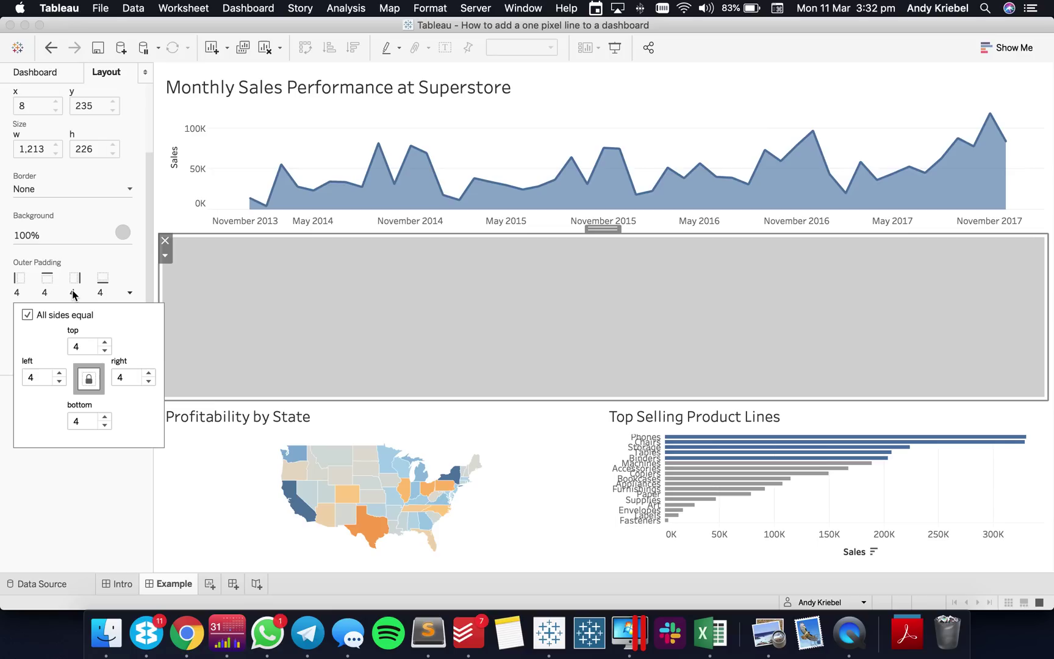
click(104, 351)
click(105, 350)
click(105, 351)
click(105, 351)
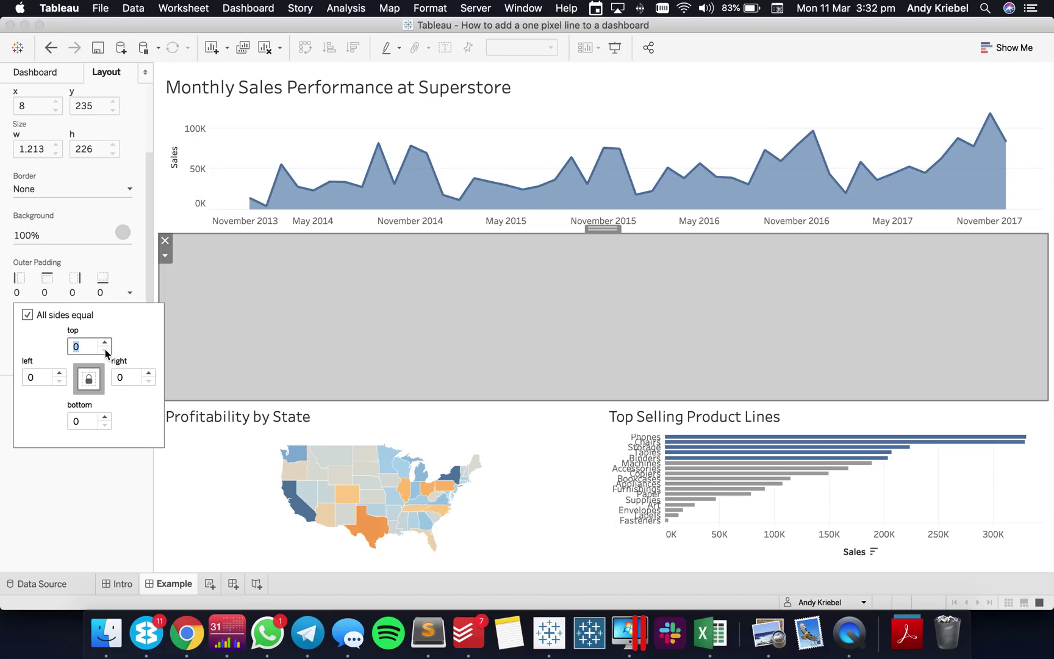
click(94, 480)
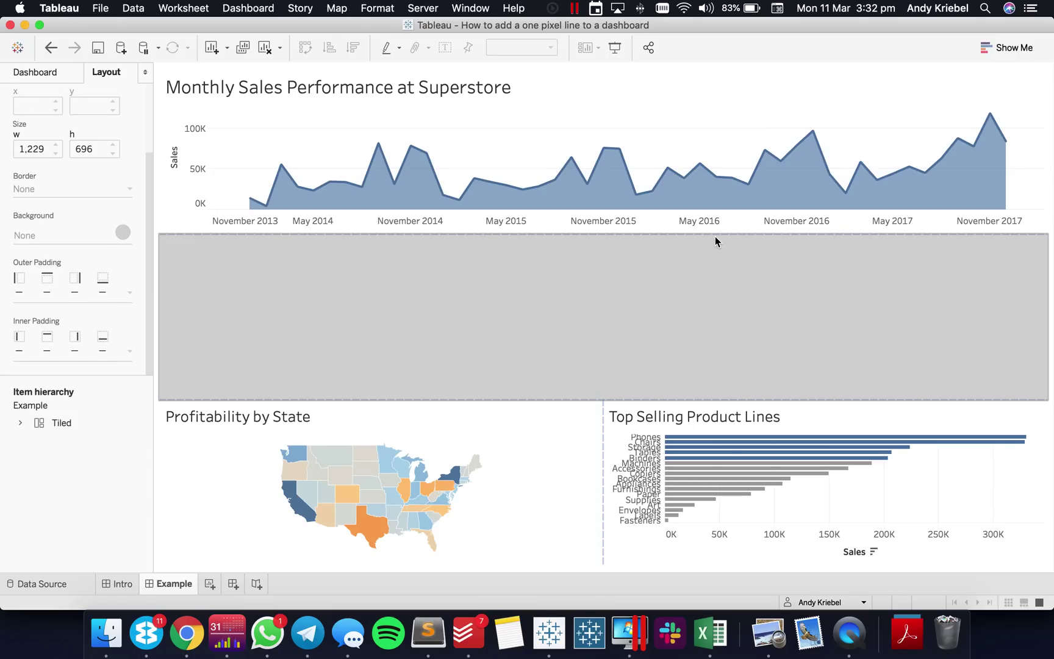
Add a Horizontal container to the dashboard's top row.
click(1017, 339)
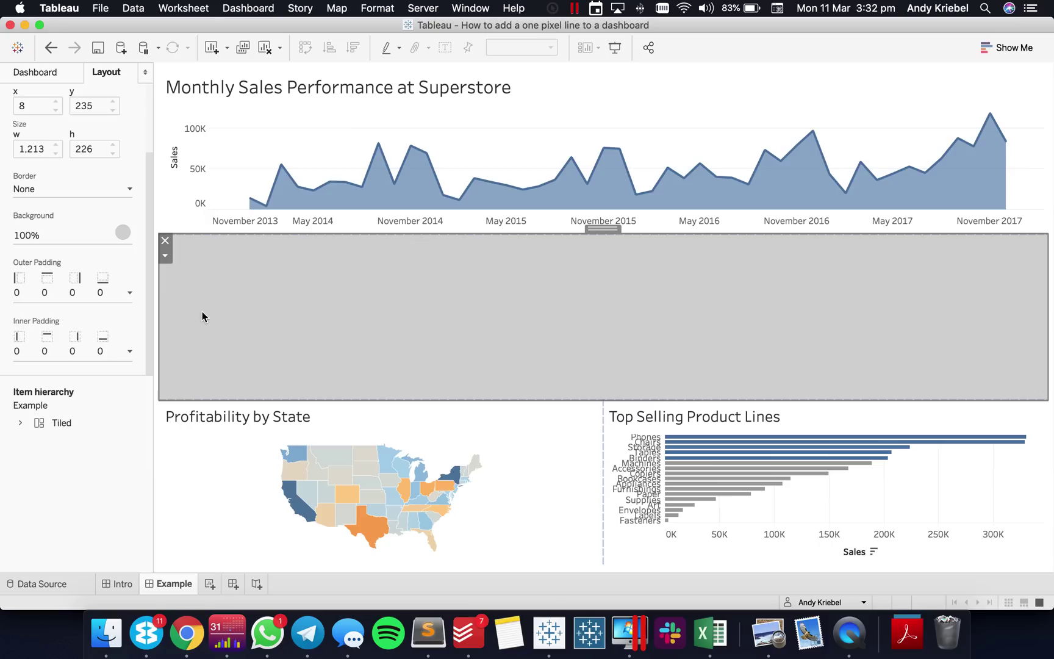
click(165, 255)
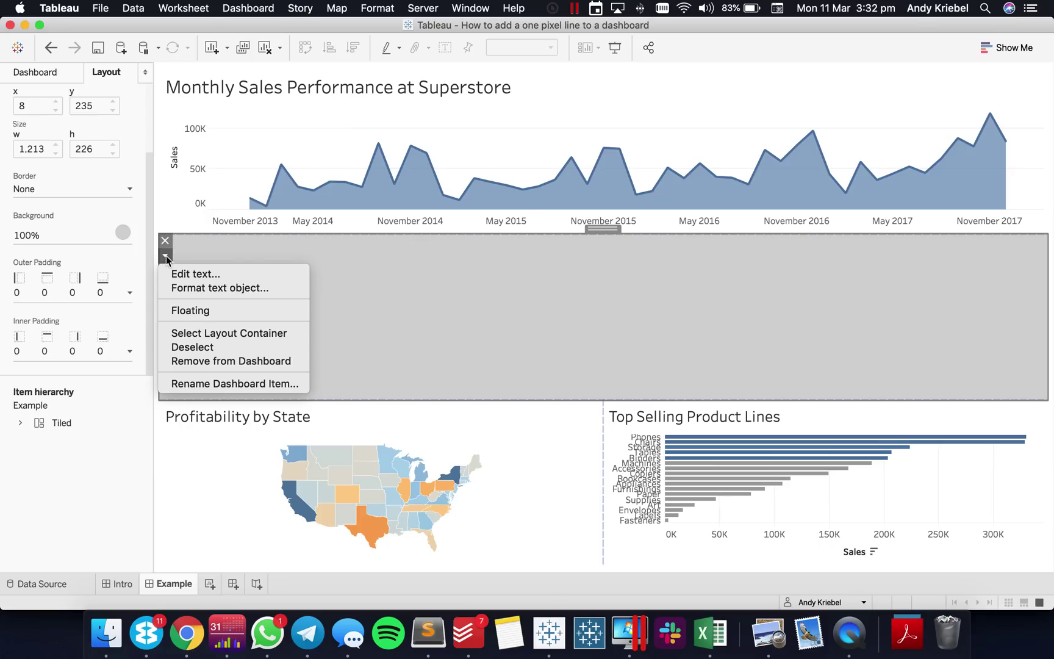
click(390, 311)
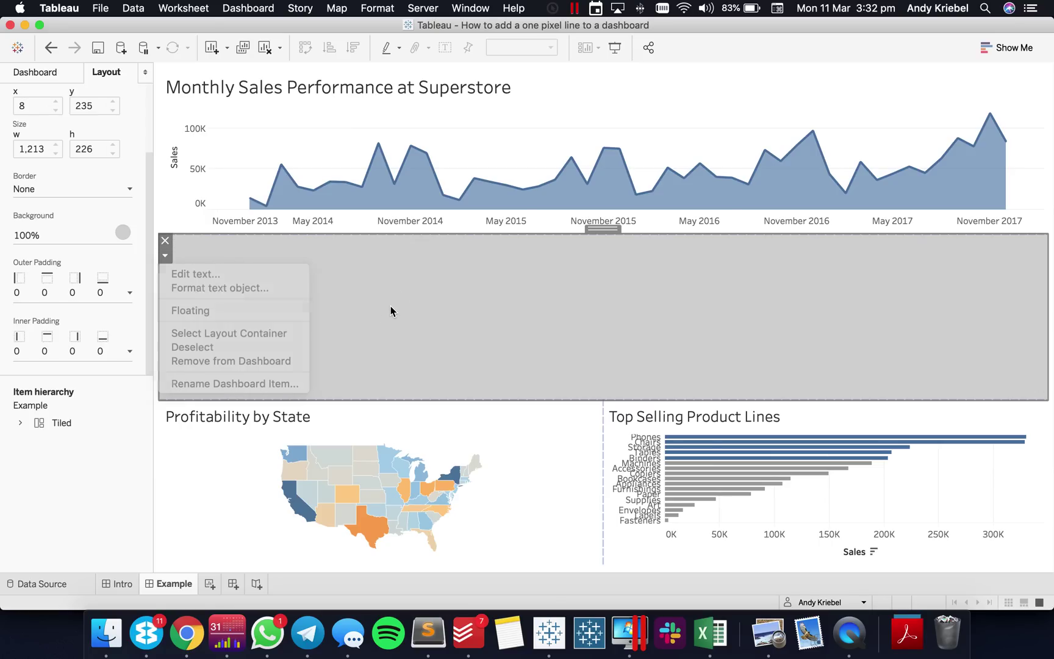
click(51, 75)
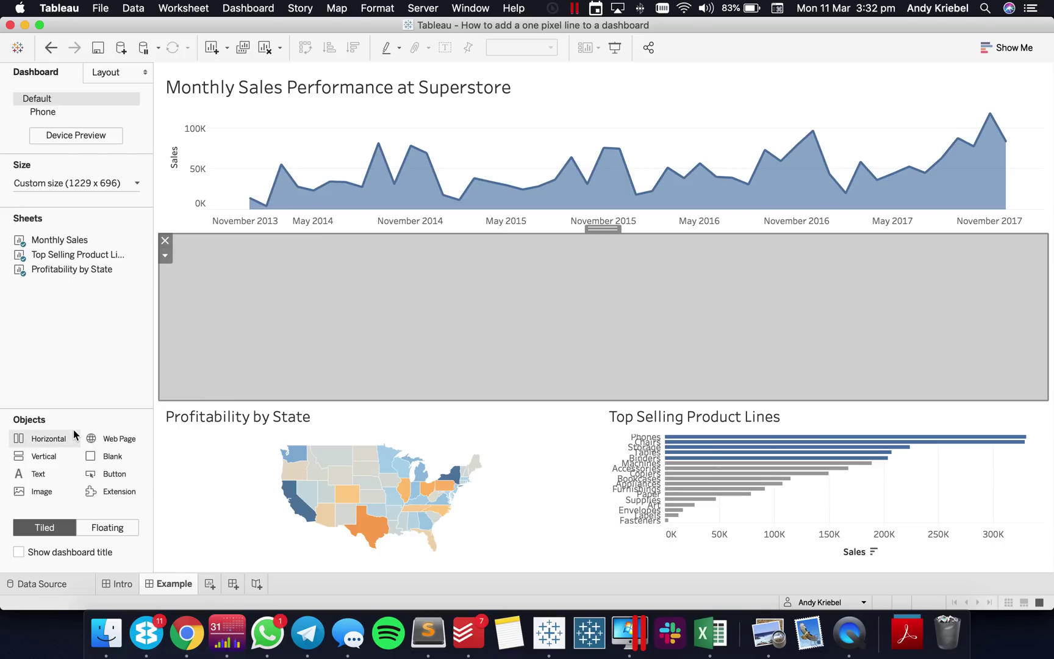
mouse_move(61, 439)
mouse_down()
mouse_move(228, 239)
mouse_move(305, 168)
mouse_up()
Move the Monthly Sales chart into the container and place the grey band directly beneath it.
click(832, 72)
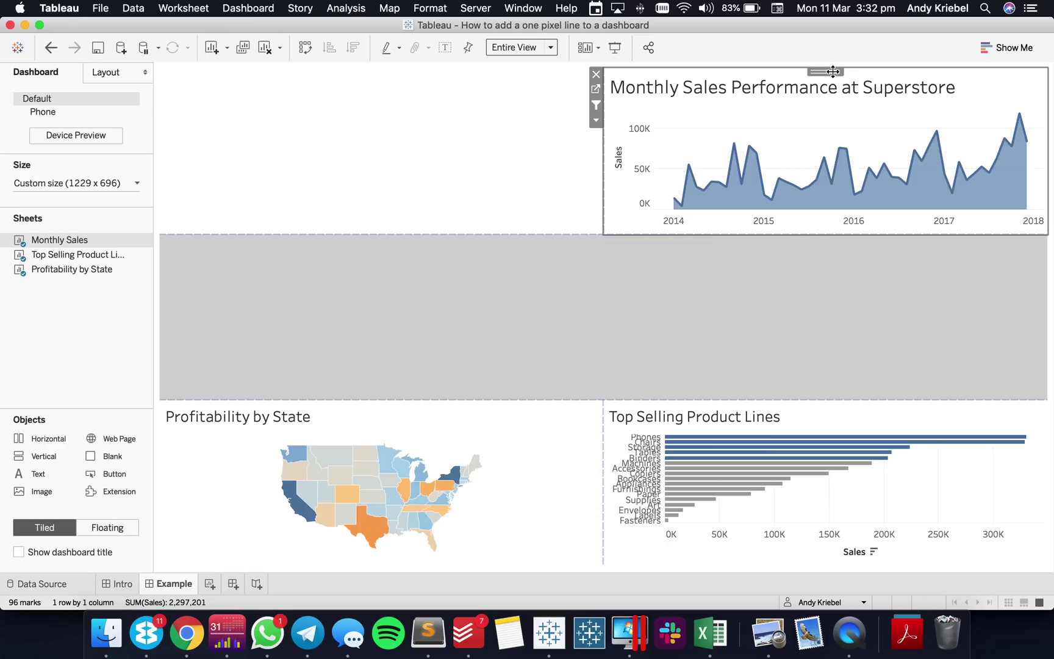
drag(833, 72, 549, 147)
click(624, 294)
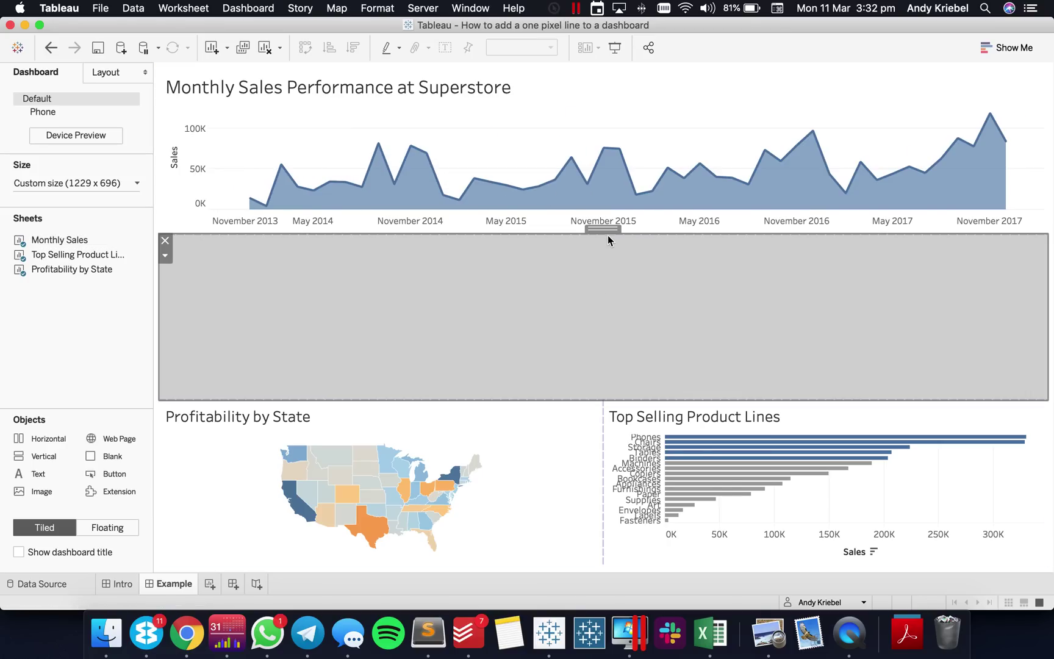
drag(603, 230, 598, 203)
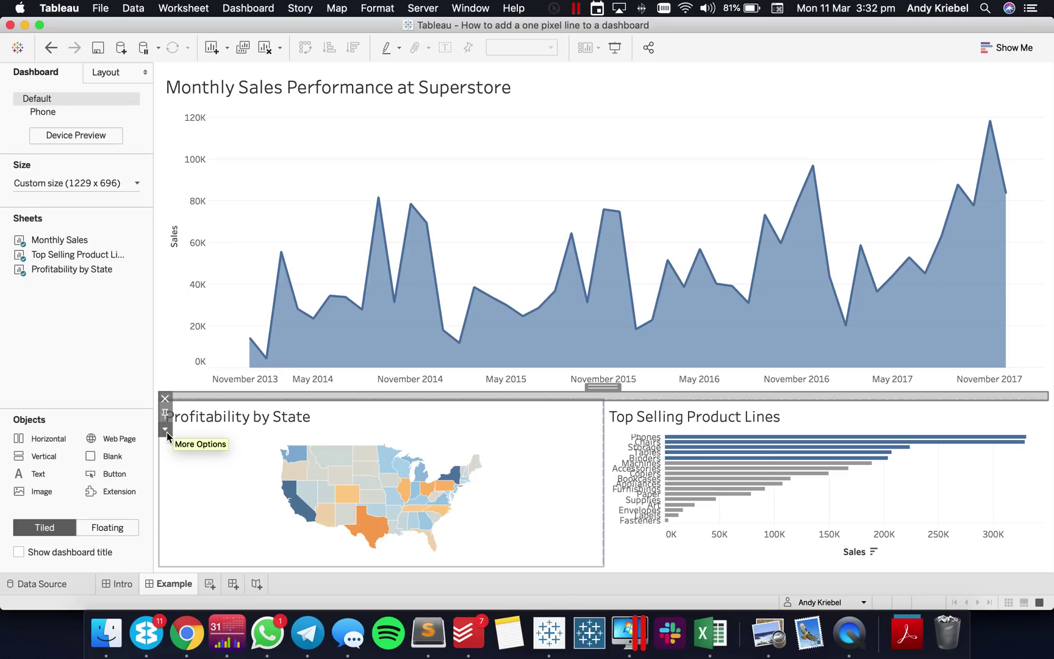
Set the grey strip's height to exactly 1 pixel with Edit Height.
click(166, 430)
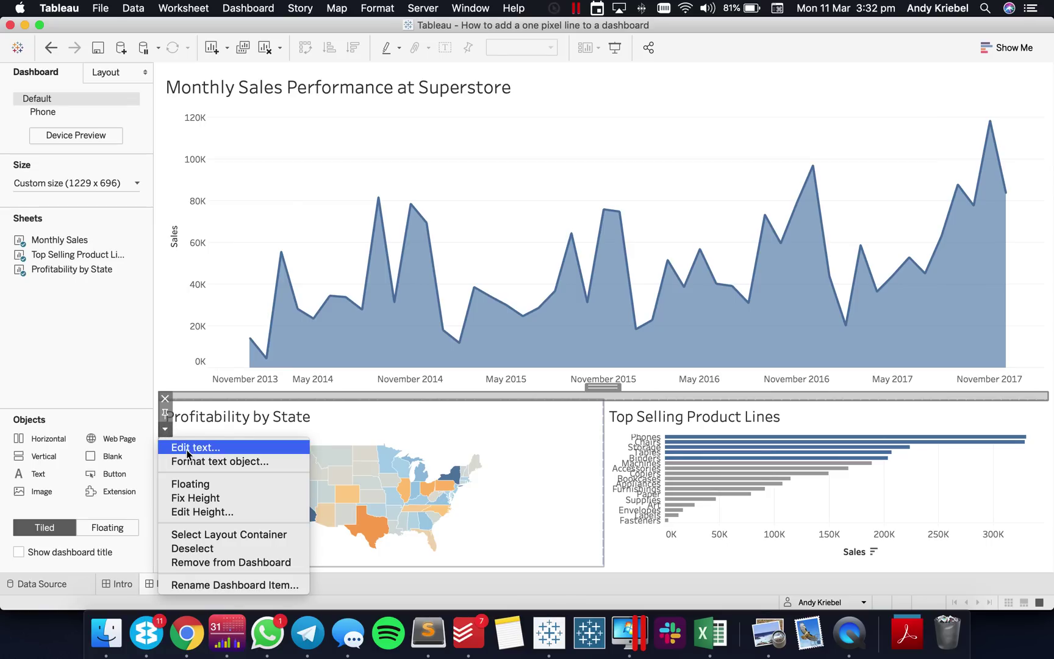
click(202, 512)
text(10)
key(Return)
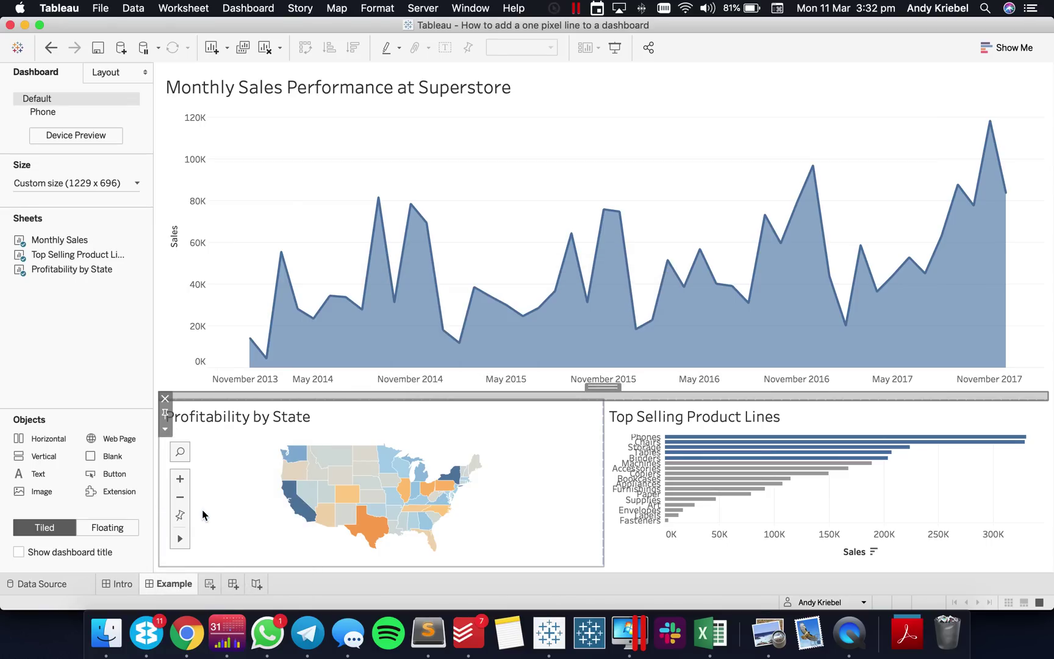
click(90, 370)
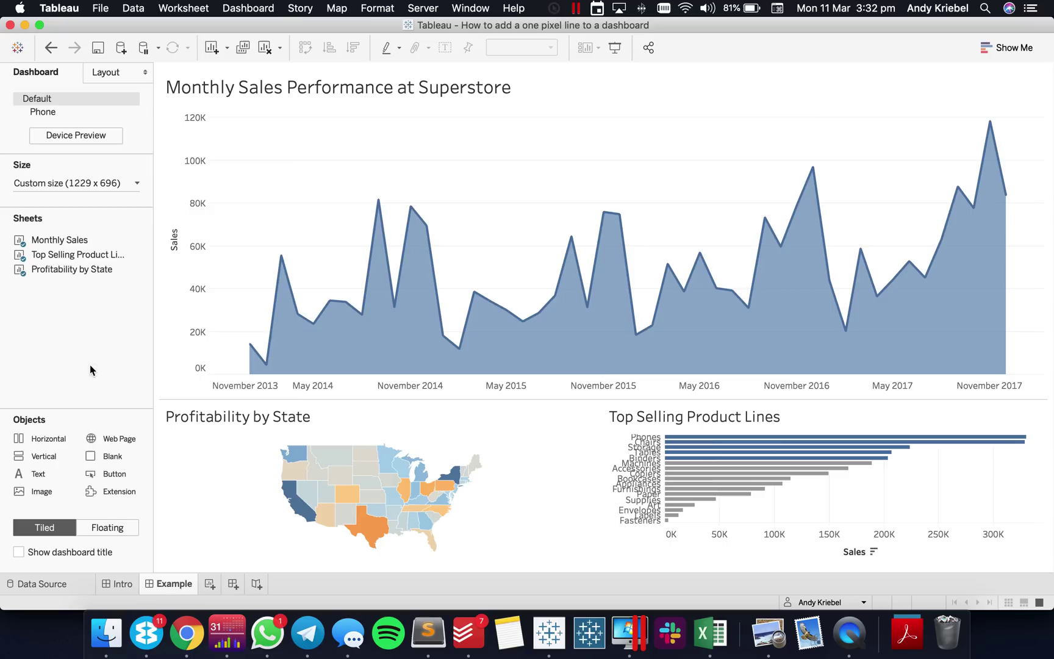
Expand the Item hierarchy and select the Text divider to confirm its 1,213 × 1 size.
click(103, 72)
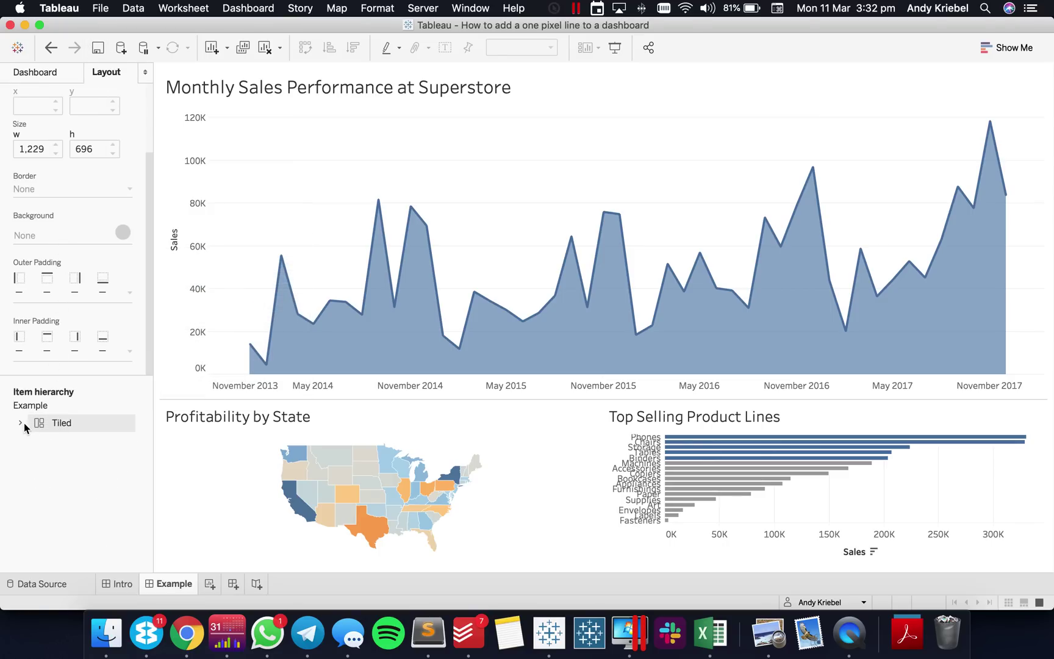
click(20, 422)
click(35, 440)
click(50, 457)
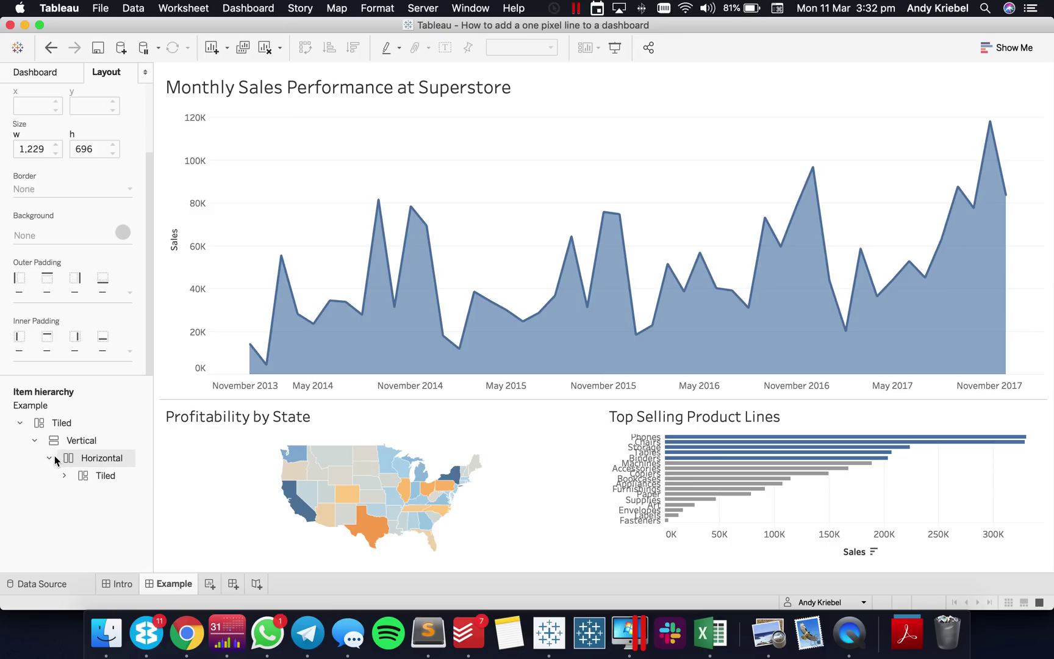
click(64, 475)
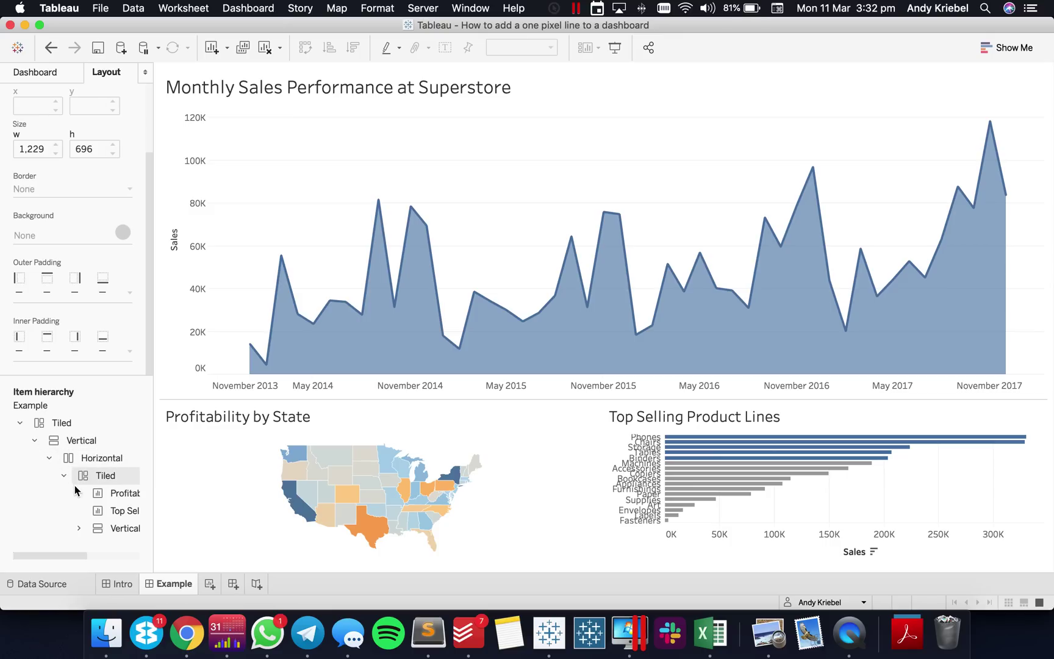
click(79, 528)
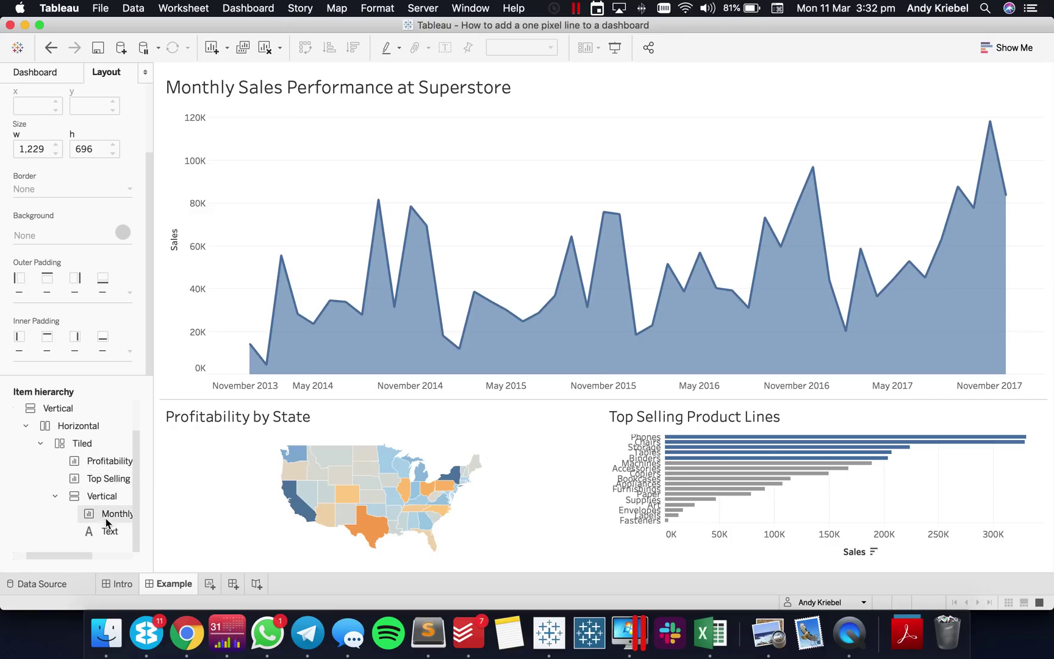
click(107, 530)
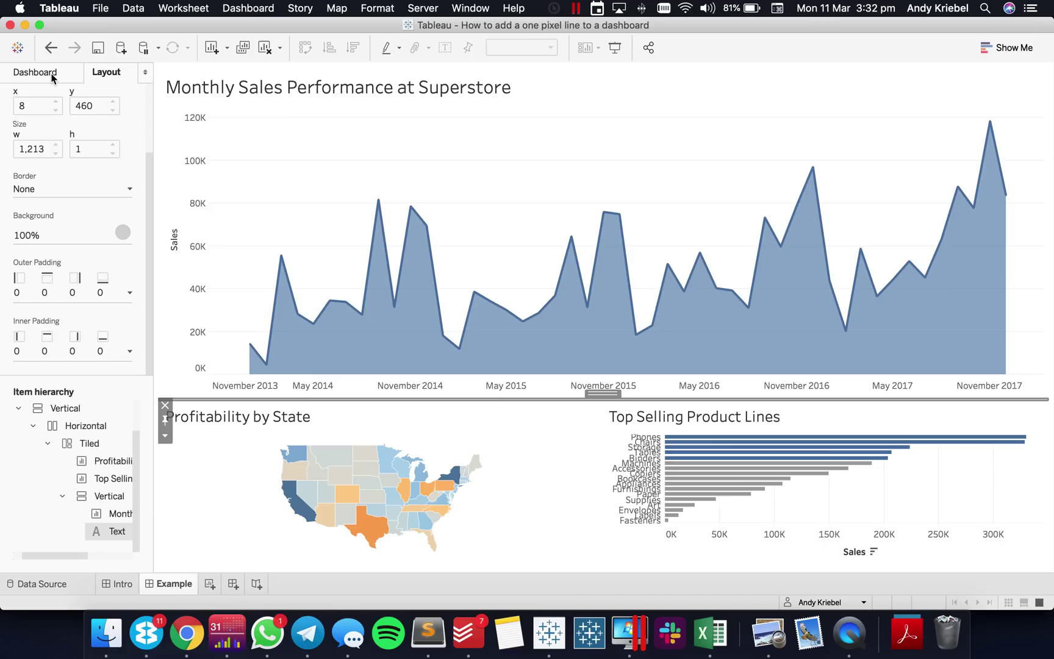
Set the divider's outer padding to 4 on all sides, making it 1,213 × 9 pixels.
click(72, 279)
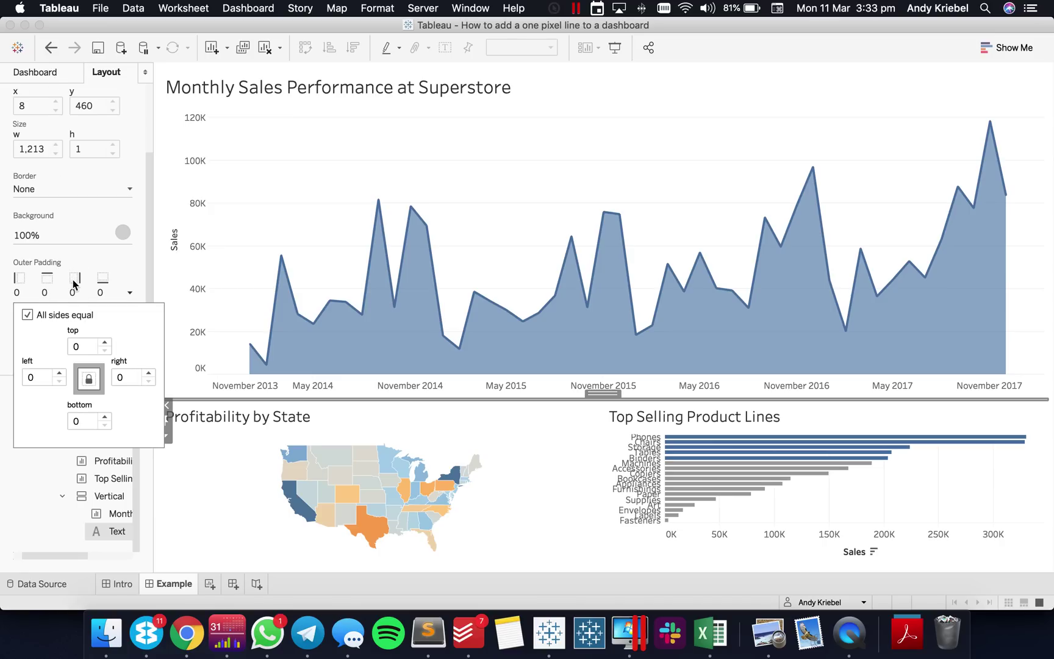
click(105, 343)
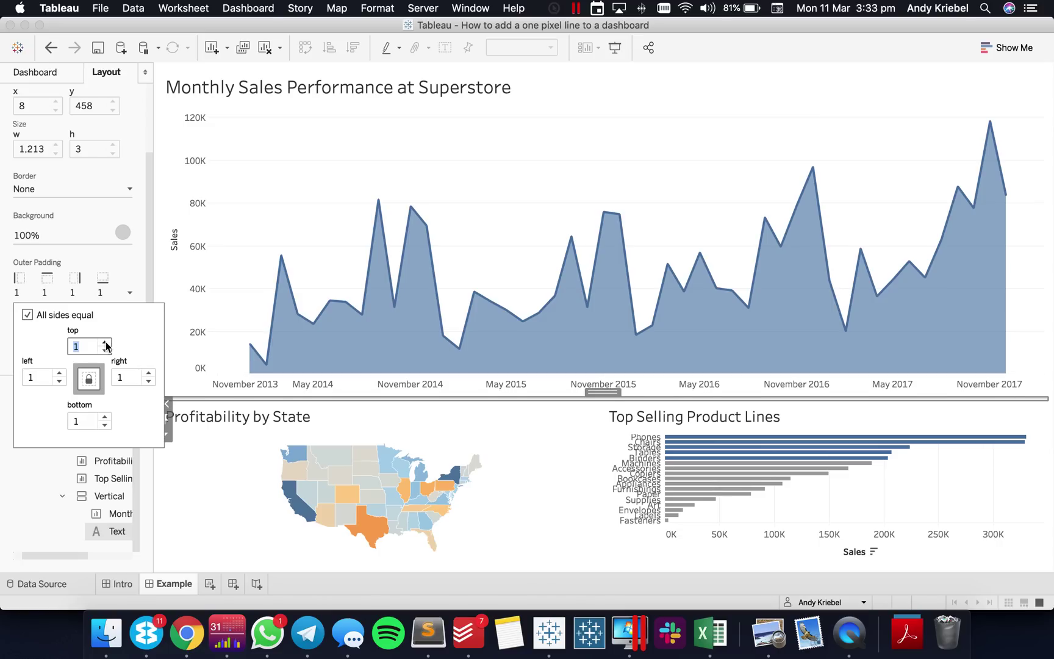
click(105, 342)
click(105, 343)
click(105, 343)
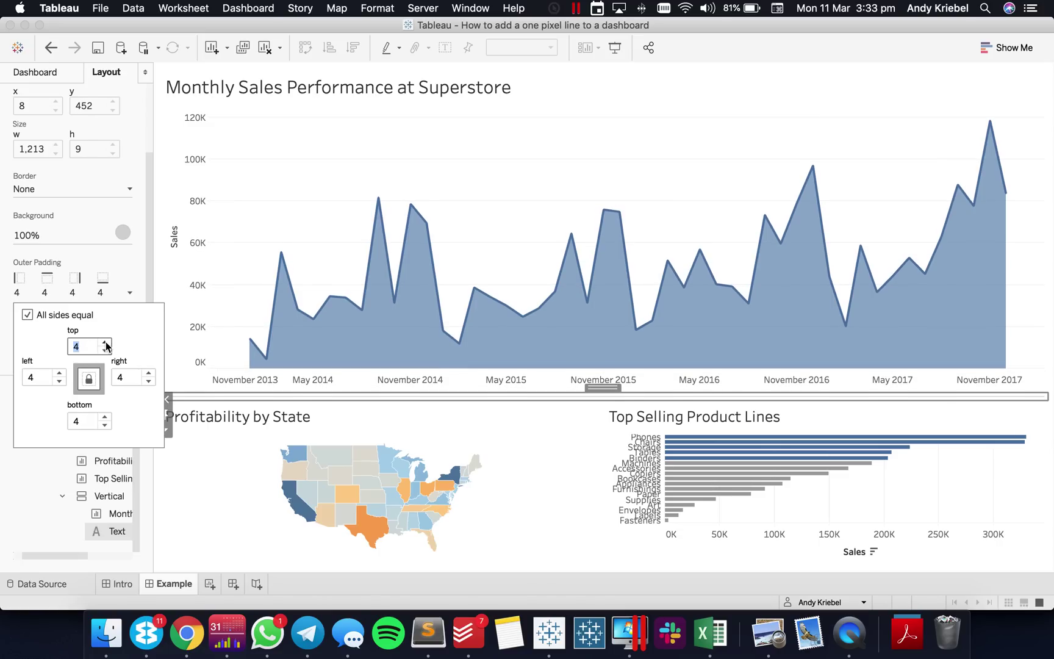
click(132, 267)
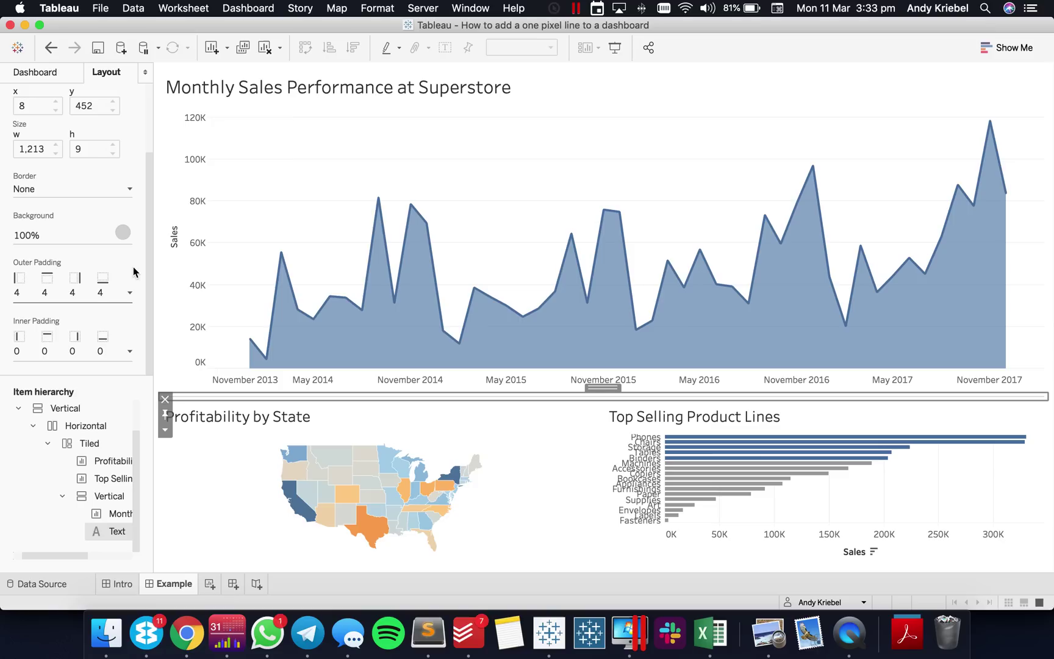
Try a 20-pixel height for the divider, then undo the change.
click(165, 430)
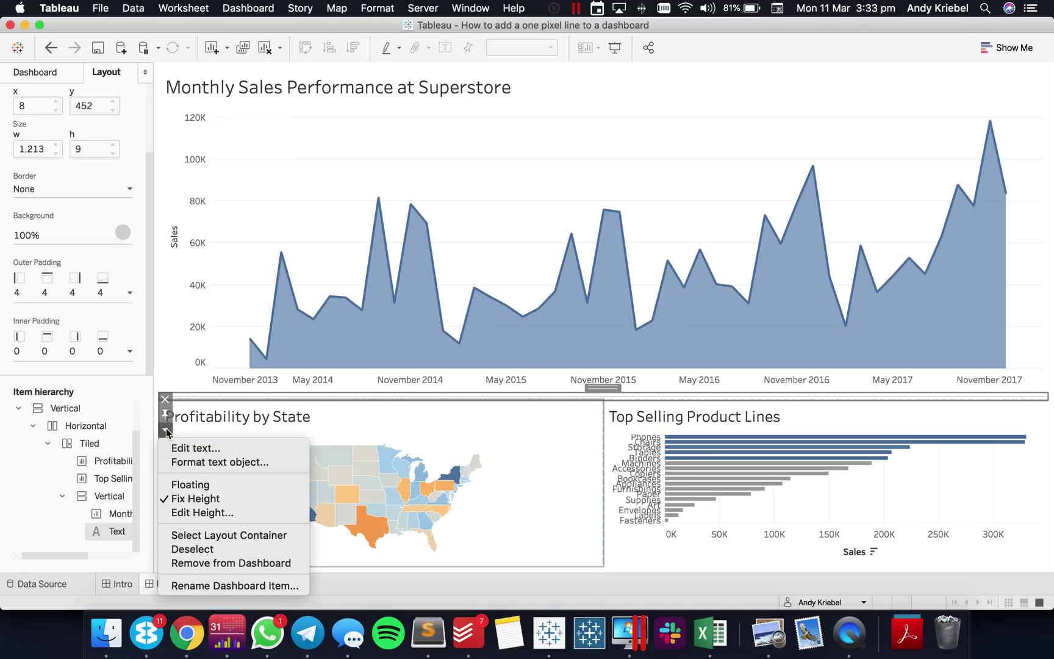
click(192, 514)
text(2)
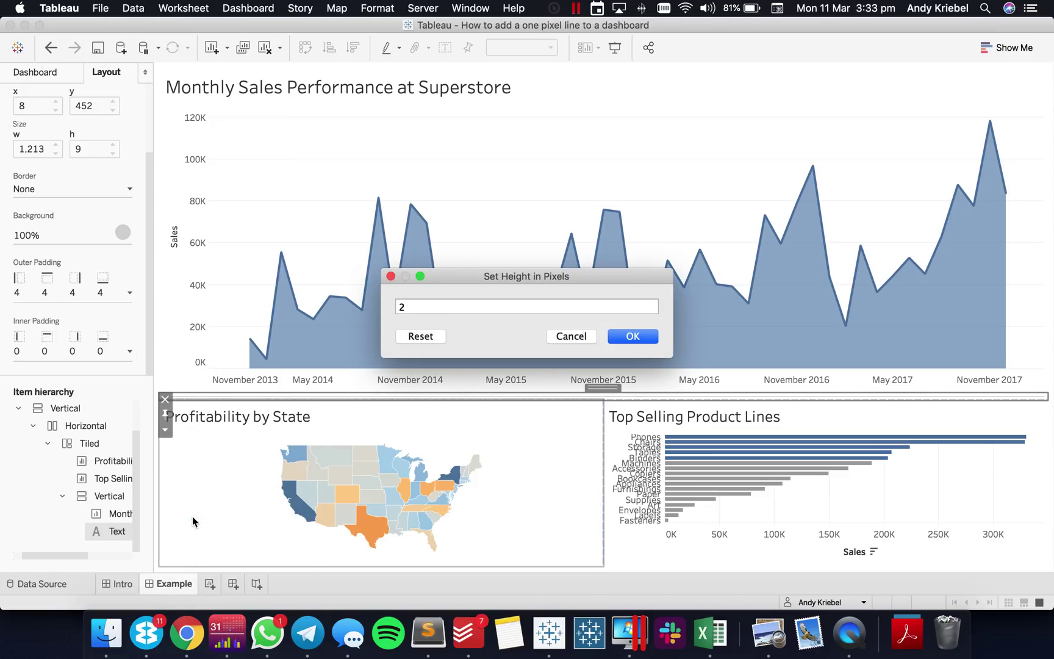
text(0)
key(Return)
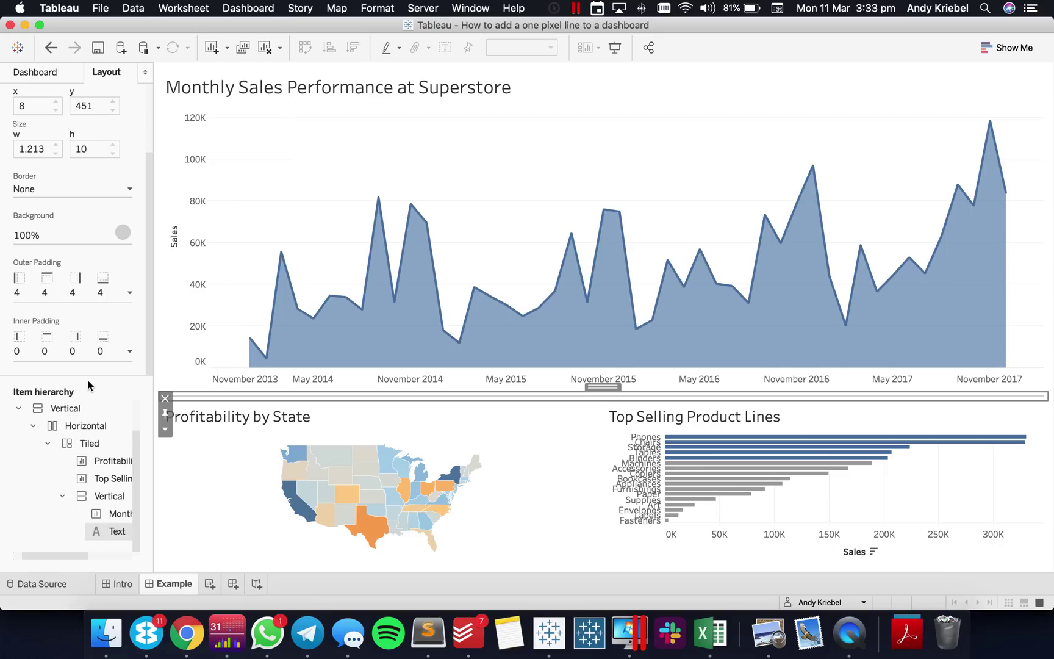
click(416, 141)
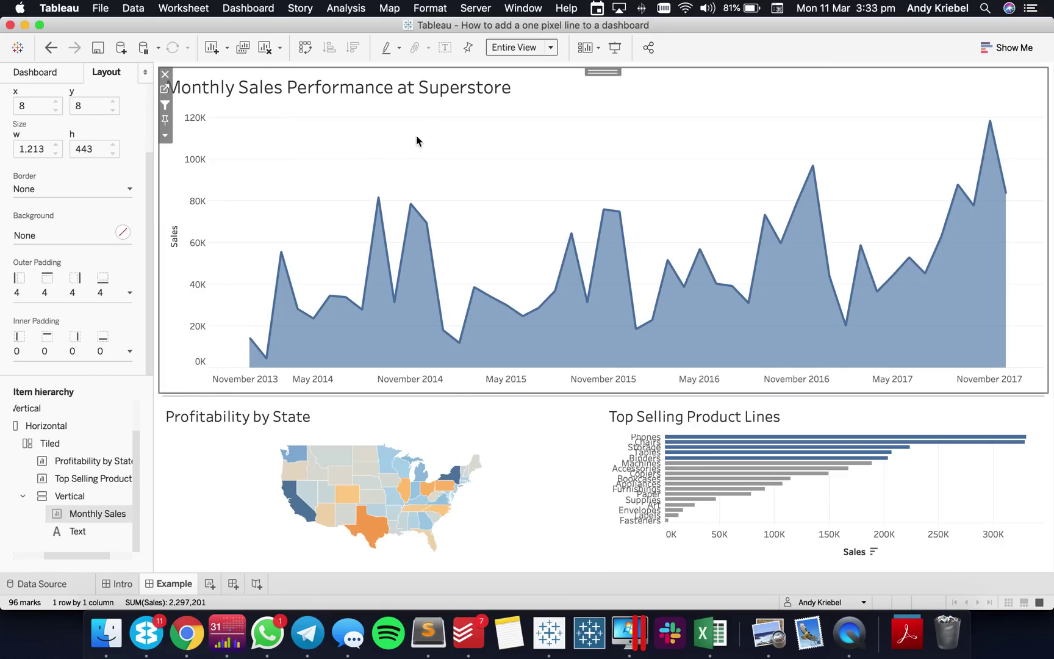
key(ctrl+z)
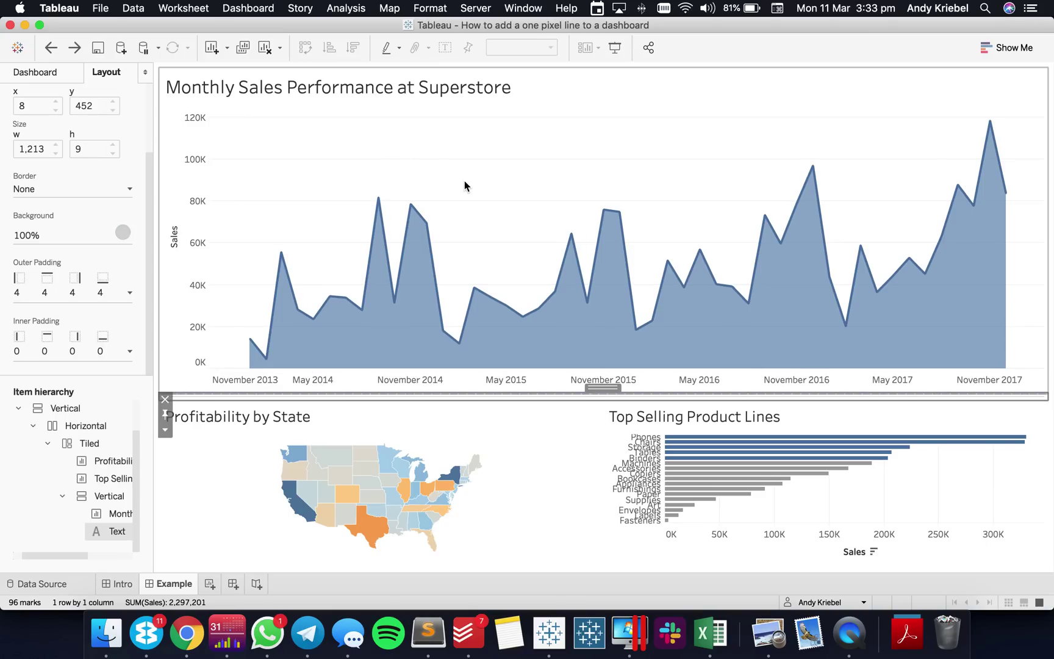
Fill the divider line with a grey background at 100% opacity, comparing two grey swatches.
click(123, 232)
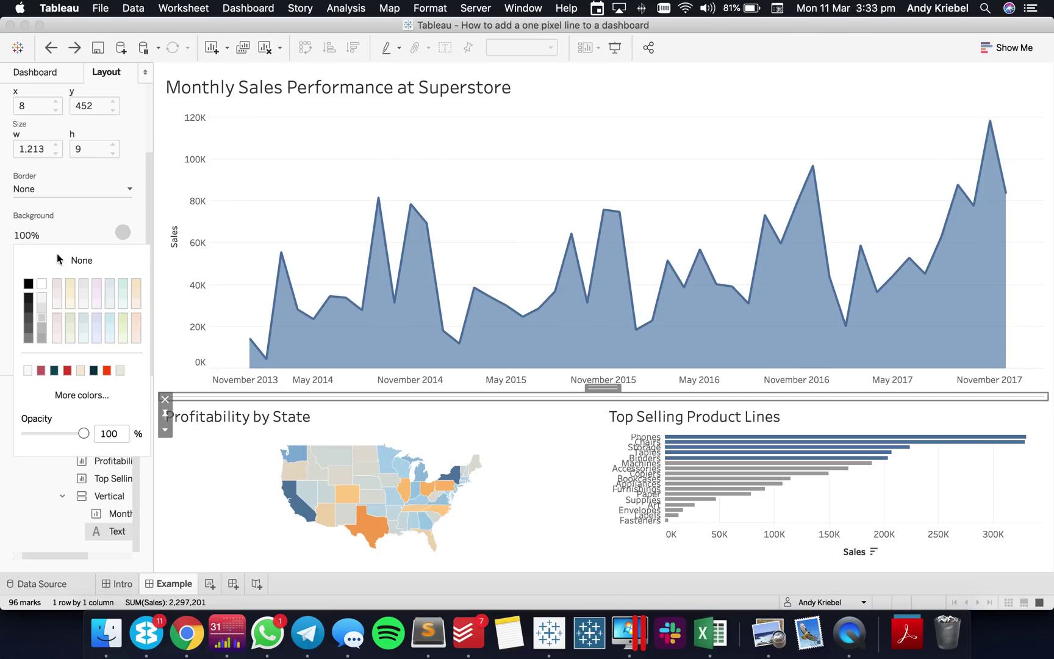
click(29, 319)
click(352, 209)
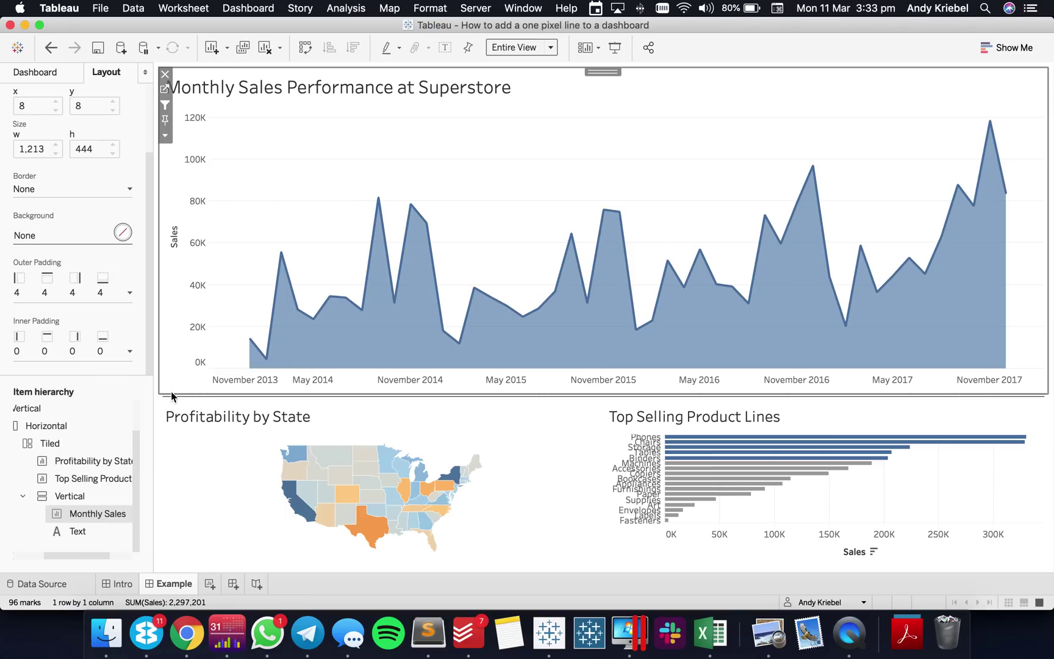
click(75, 531)
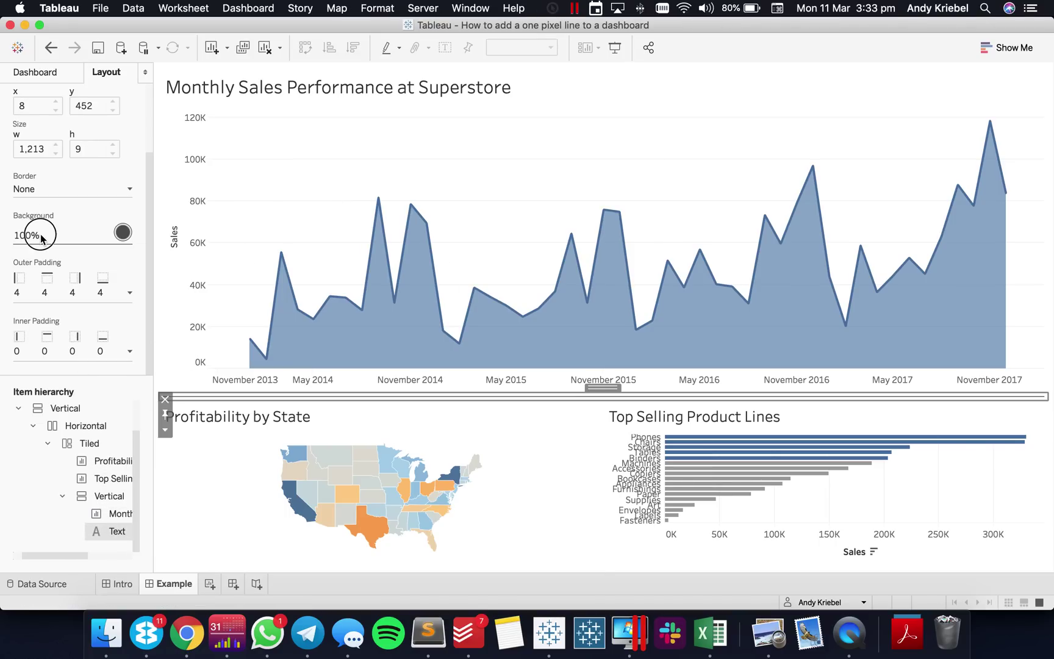
click(41, 237)
click(28, 338)
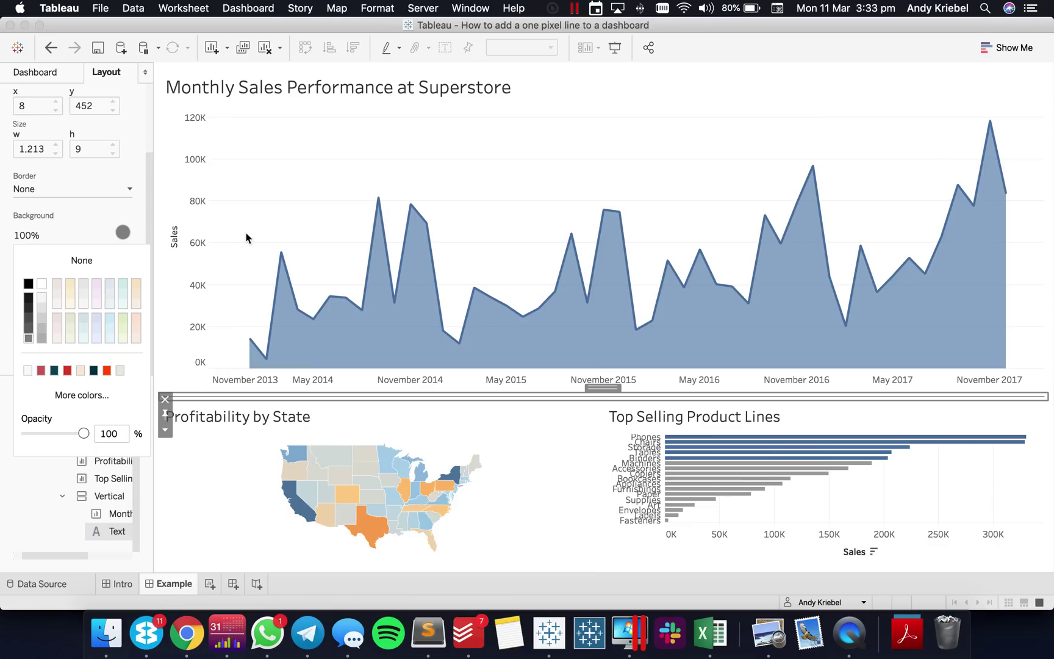
click(310, 220)
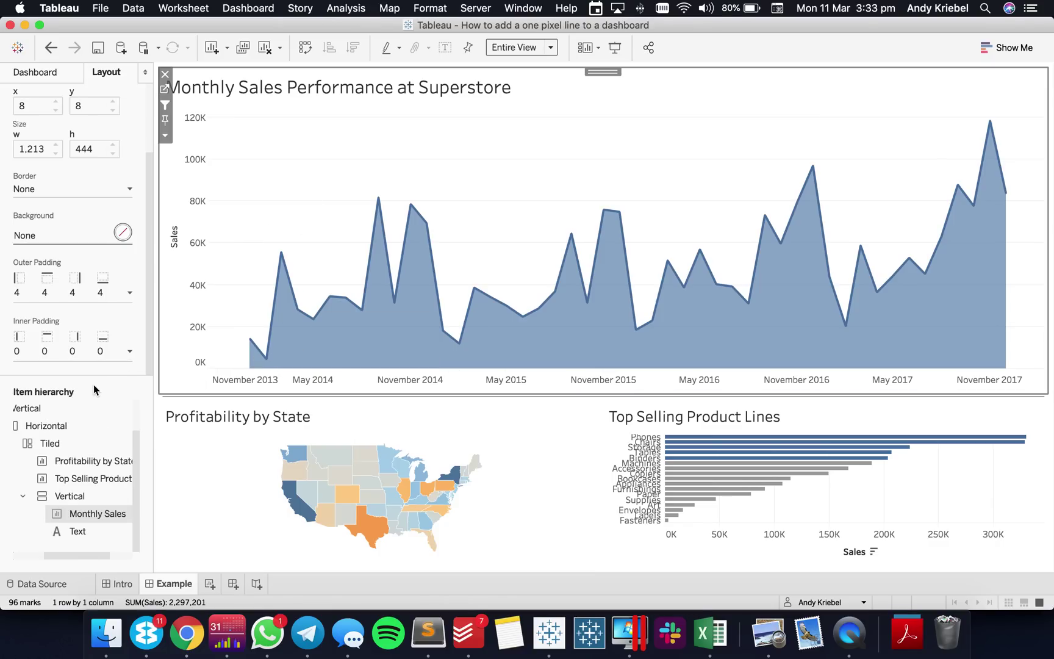
click(612, 50)
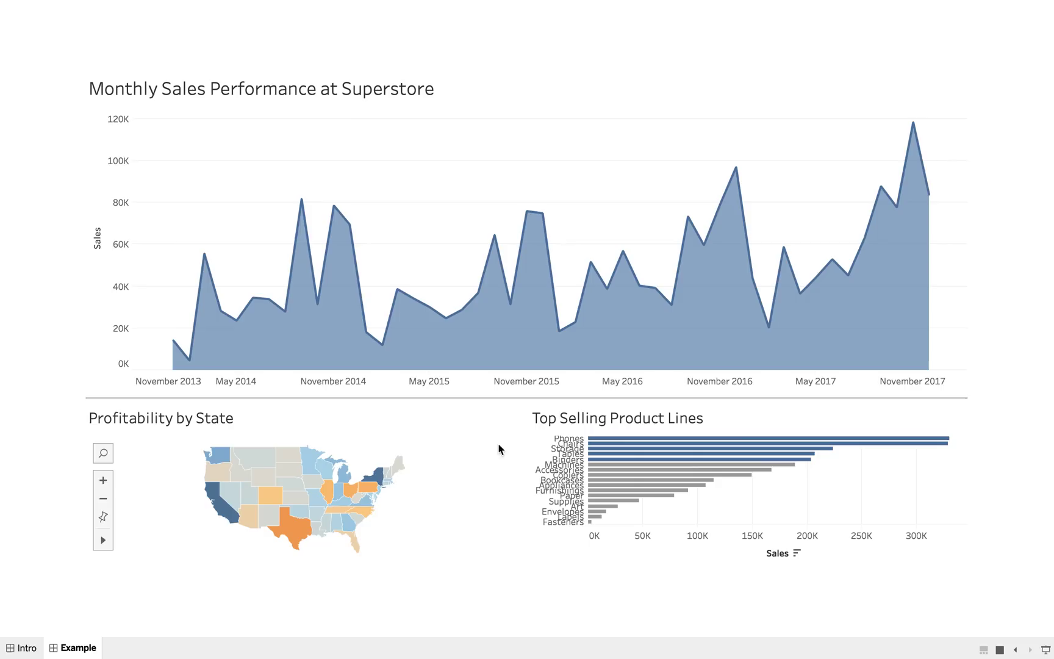
mouse_move(485, 497)
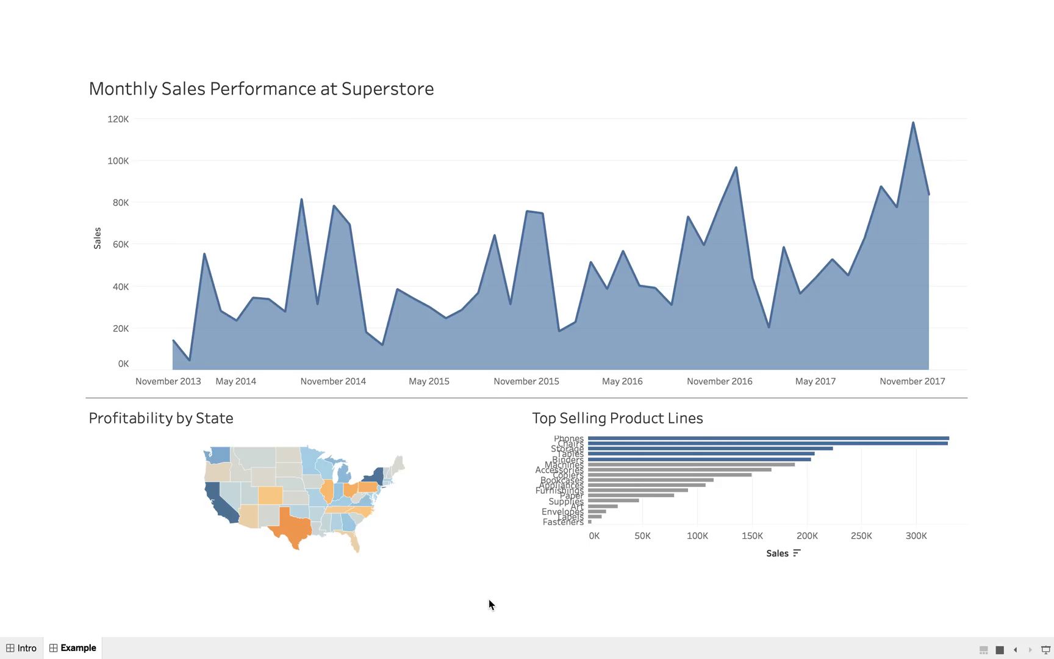
key(Escape)
click(764, 416)
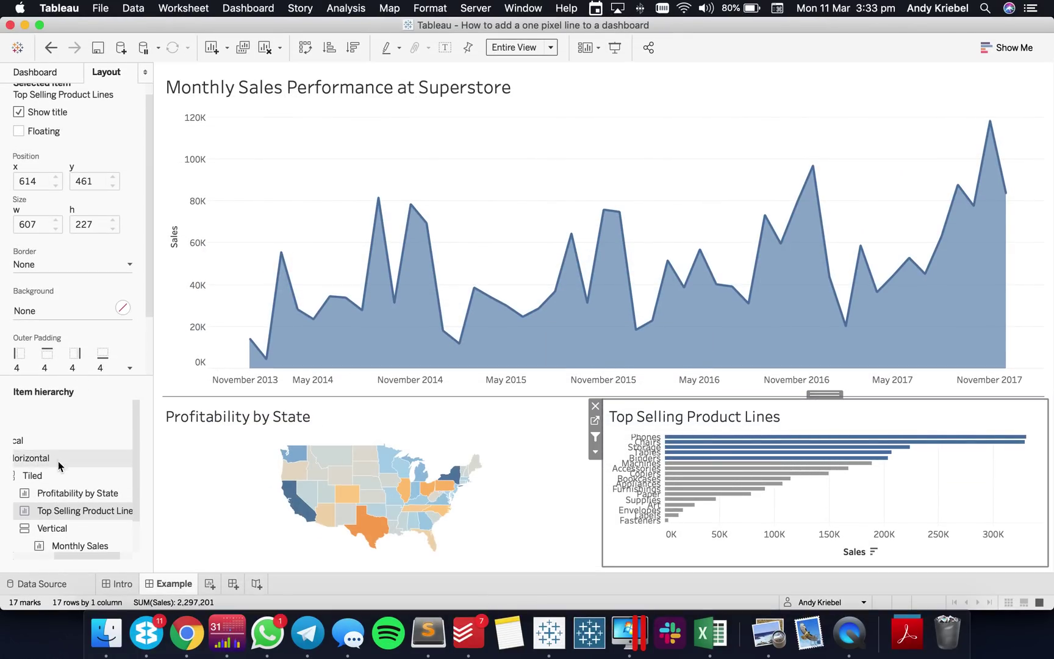
Add an empty Text object beside the Top Selling Product Lines chart.
click(34, 78)
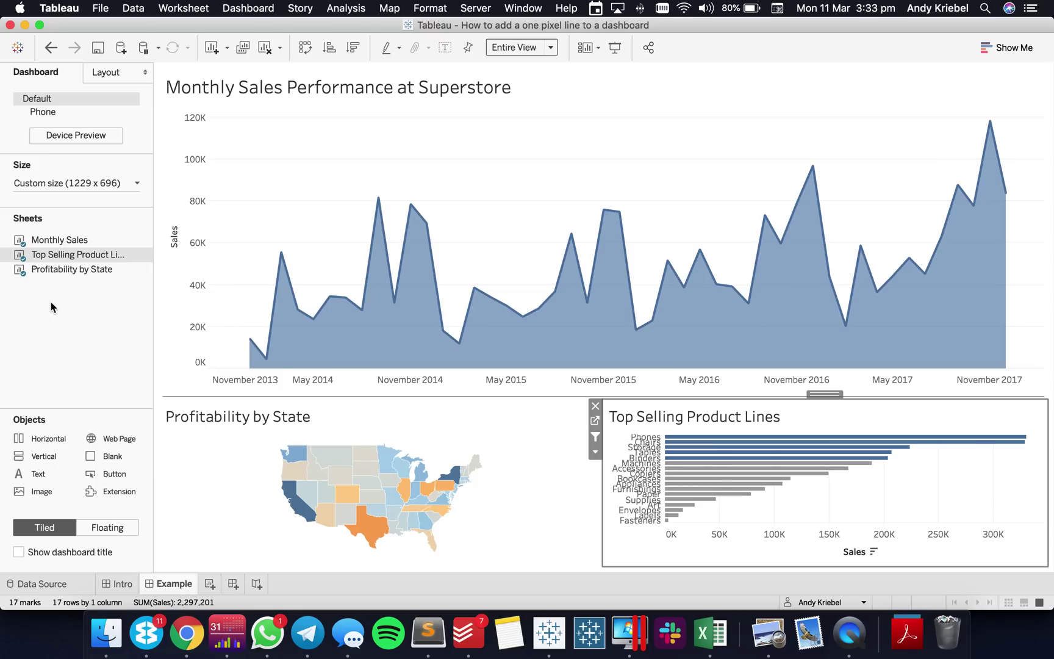
drag(49, 473, 607, 483)
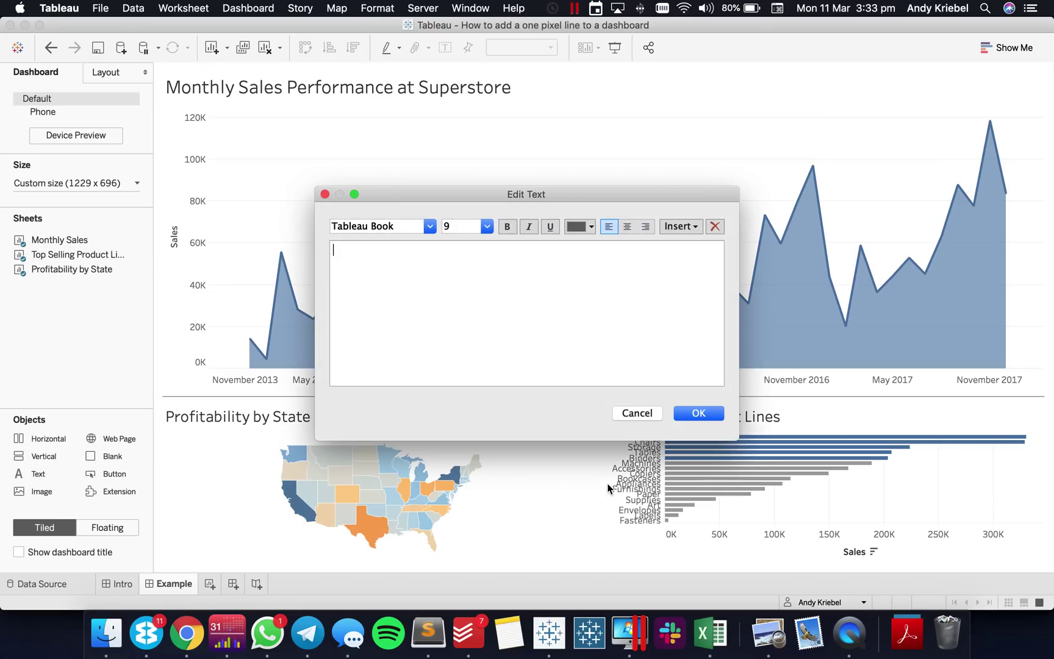
click(695, 413)
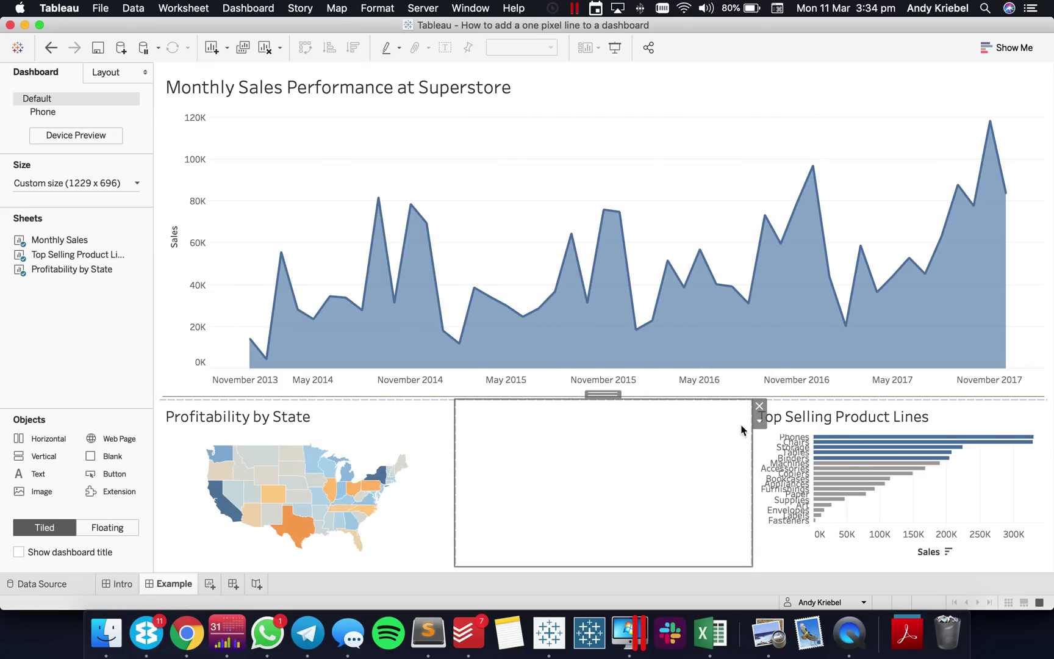
click(759, 420)
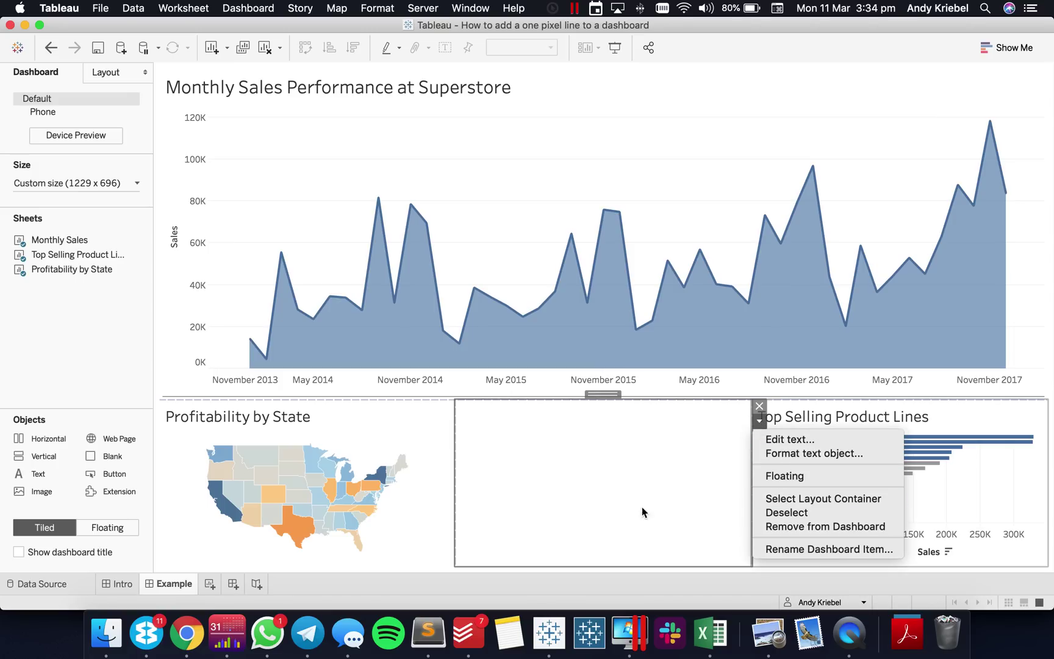
click(625, 508)
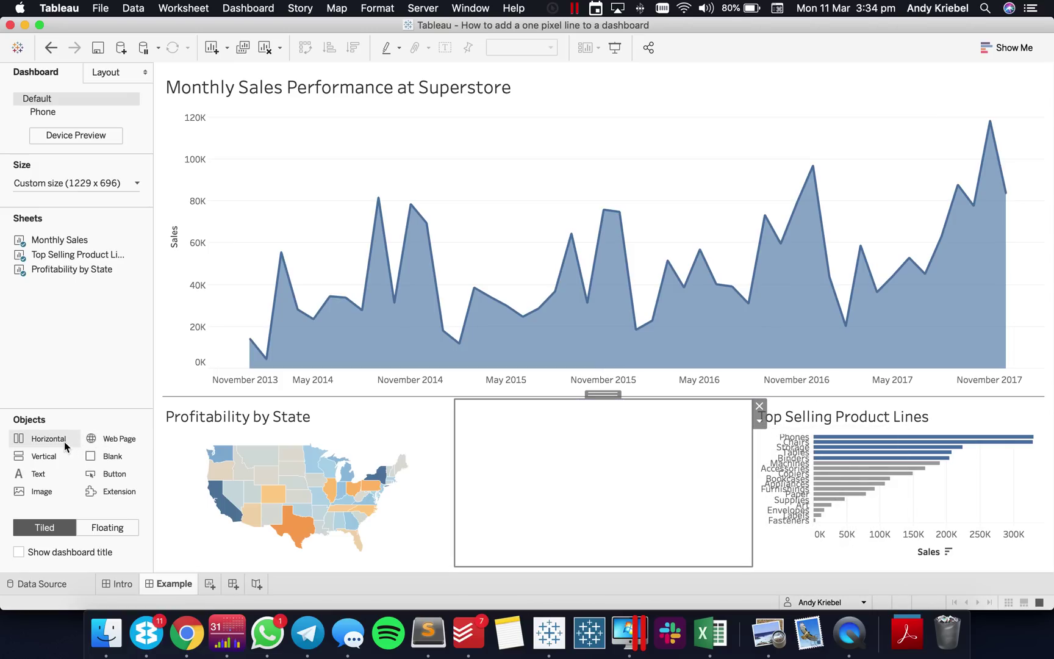
Add a Horizontal container and arrange the map, blank text object and product chart left to right.
drag(61, 440, 317, 487)
click(254, 424)
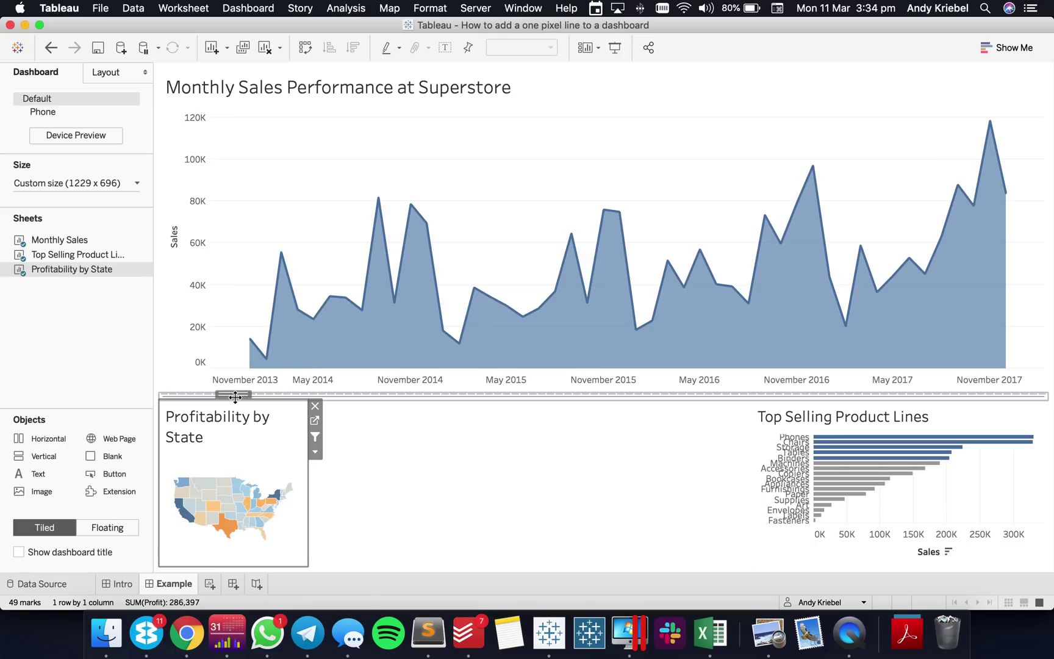
drag(234, 394, 383, 450)
click(601, 458)
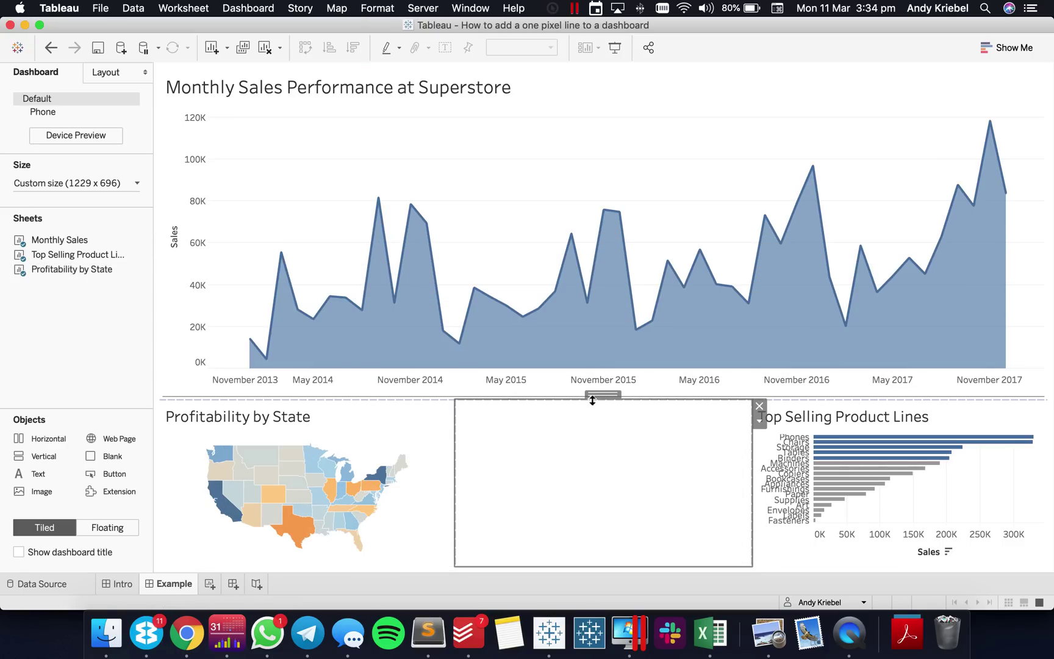
drag(592, 401, 427, 425)
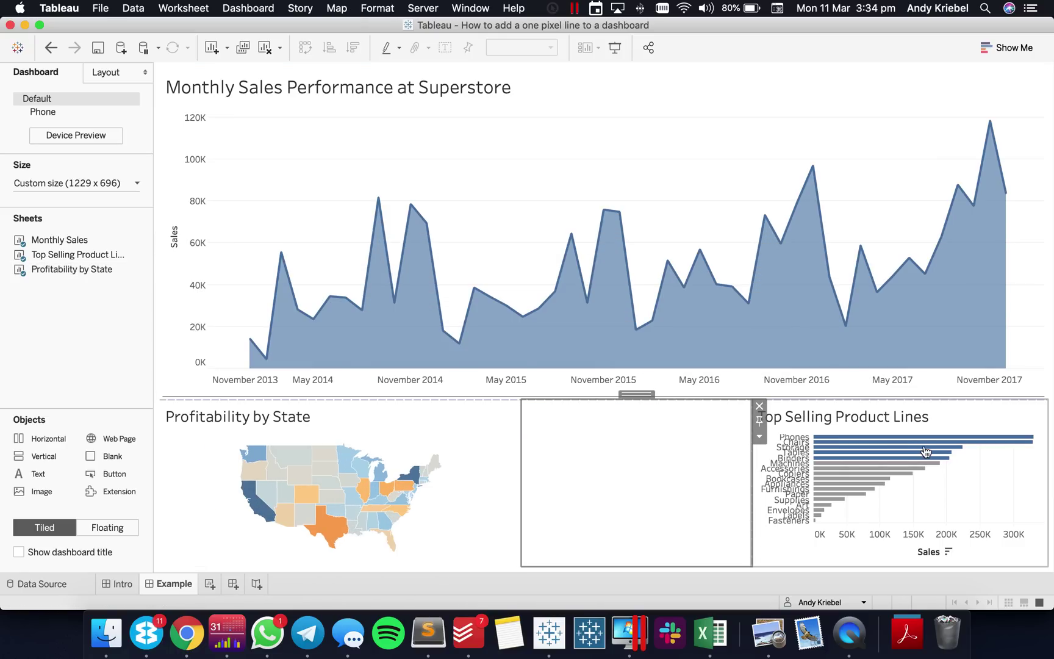
click(870, 416)
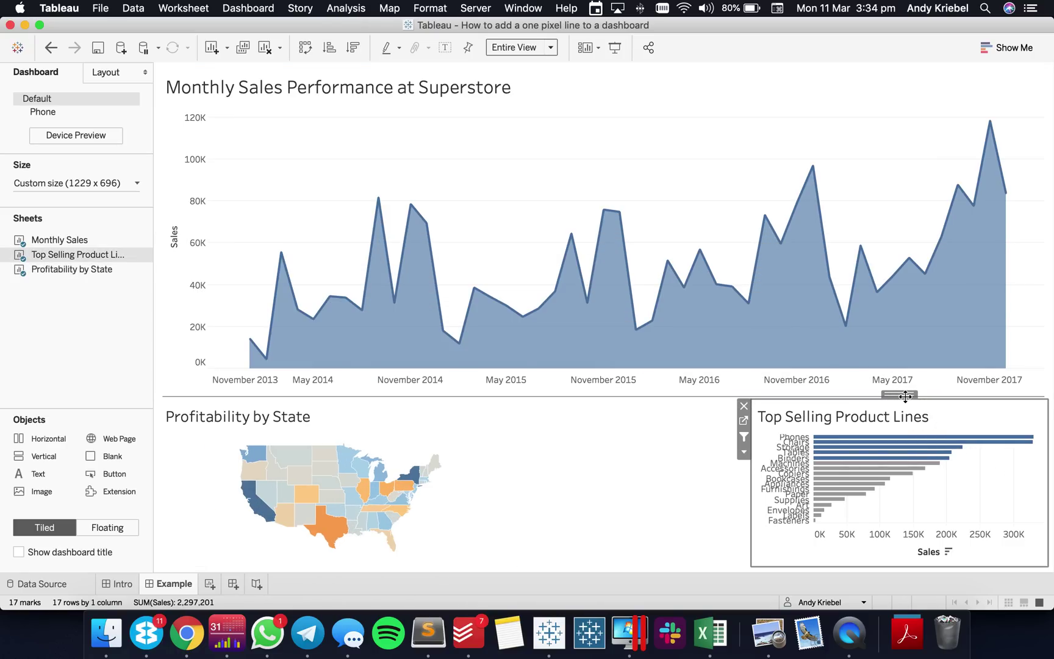
drag(901, 394, 706, 454)
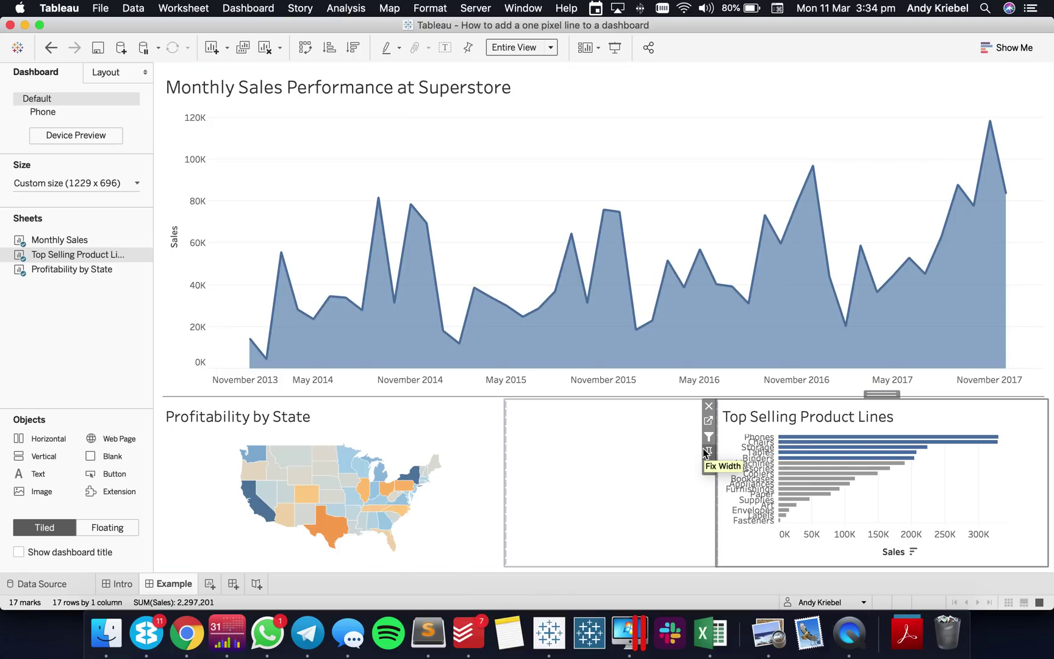
click(635, 482)
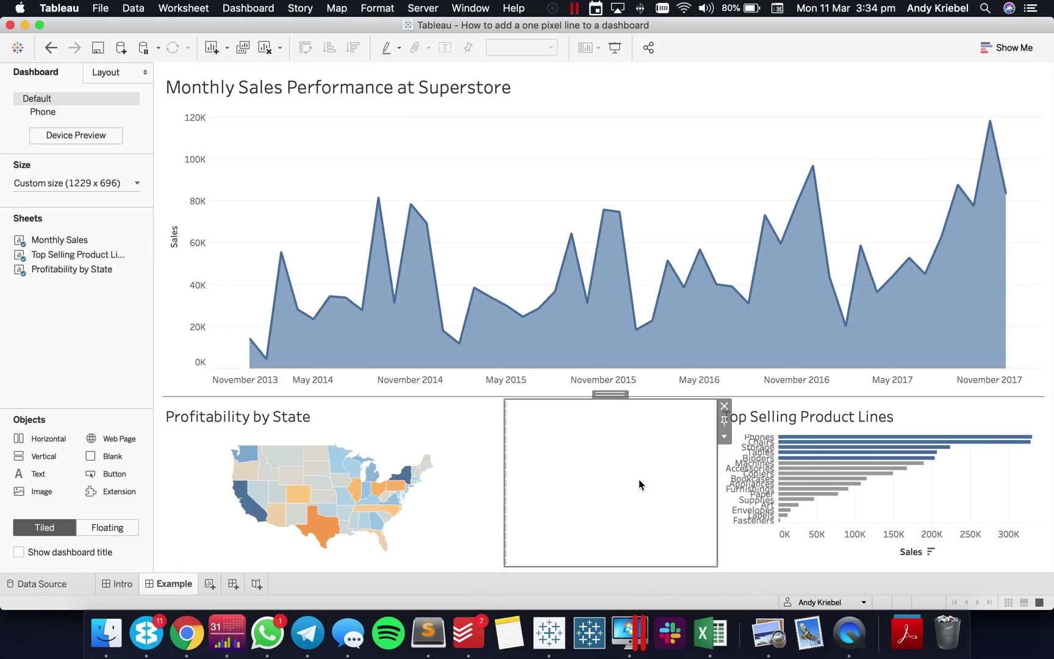
click(725, 436)
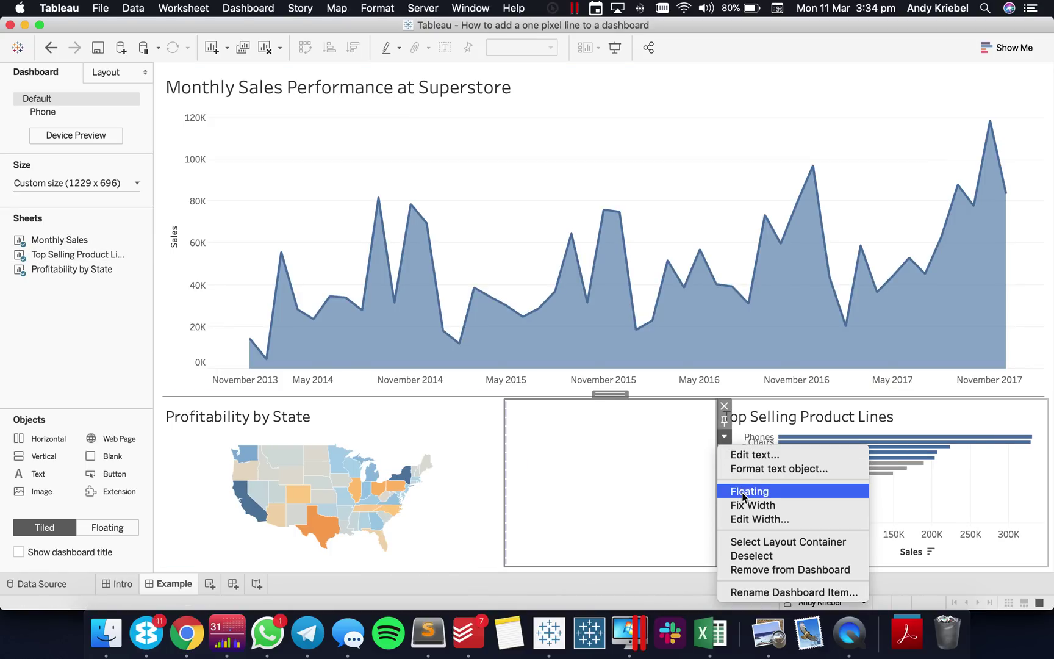
click(752, 519)
text(1)
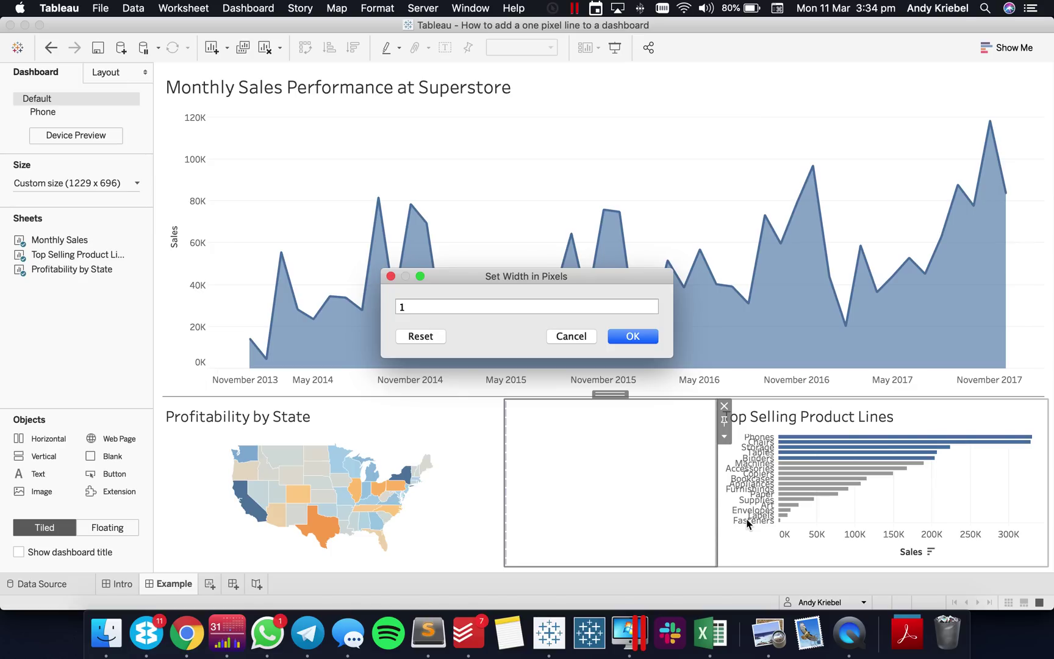
key(Return)
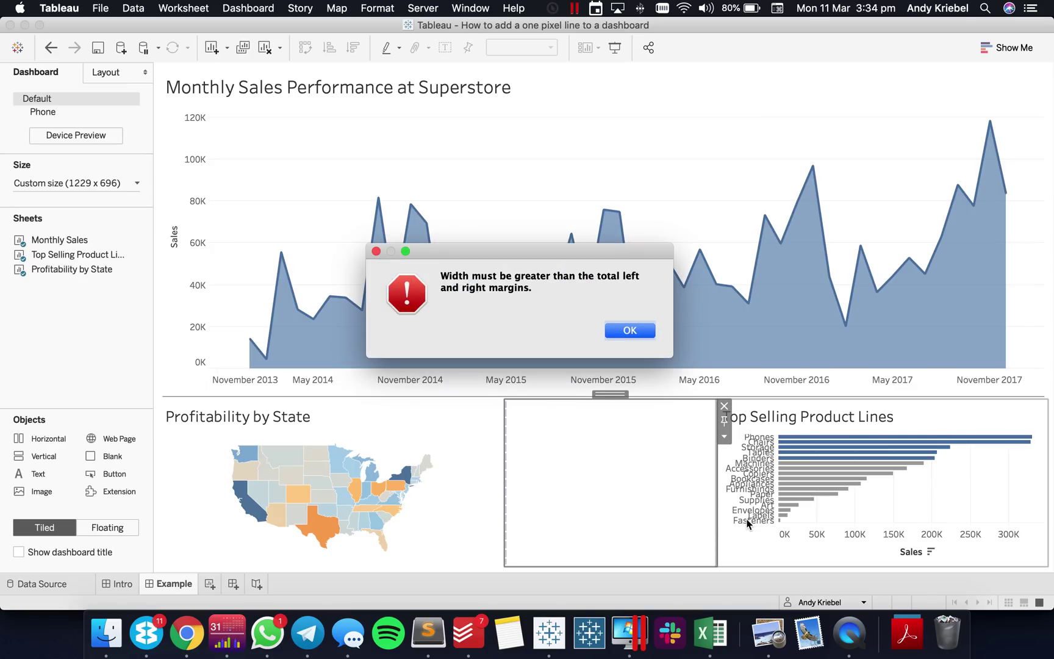
click(634, 331)
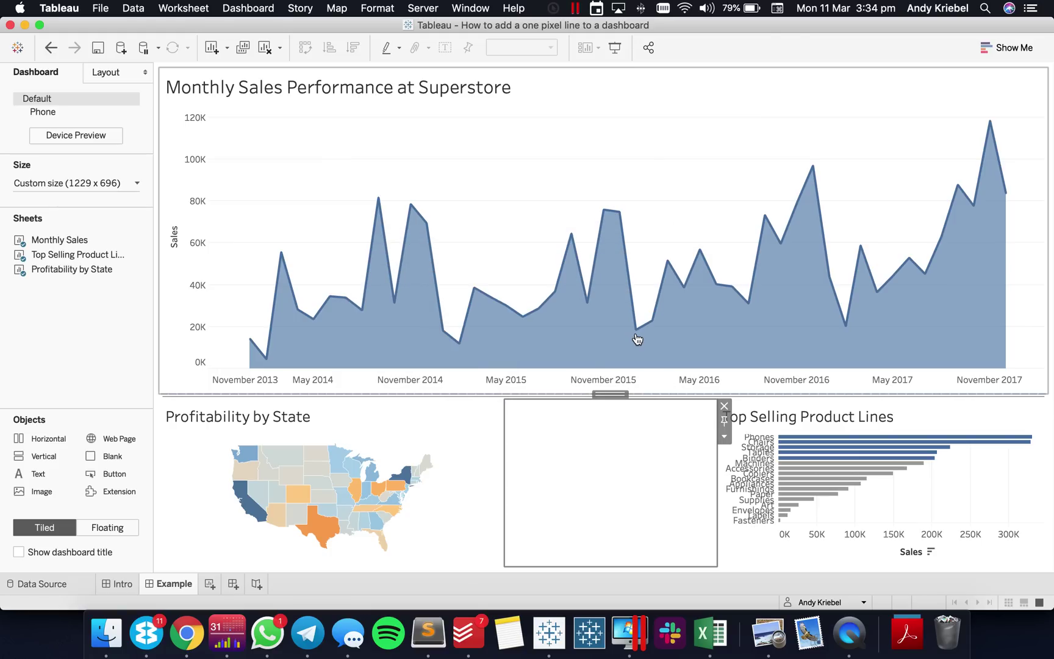
Set the blank object's outer padding to 0 on all sides.
click(106, 73)
scroll(98, 301, down, 3)
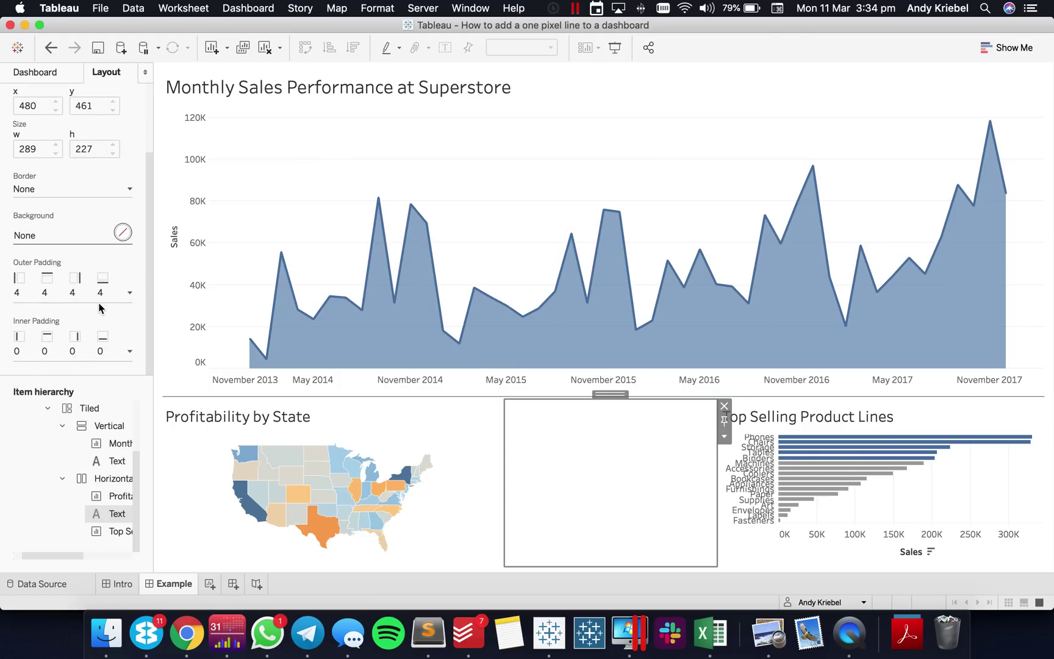
click(50, 294)
click(32, 377)
click(120, 378)
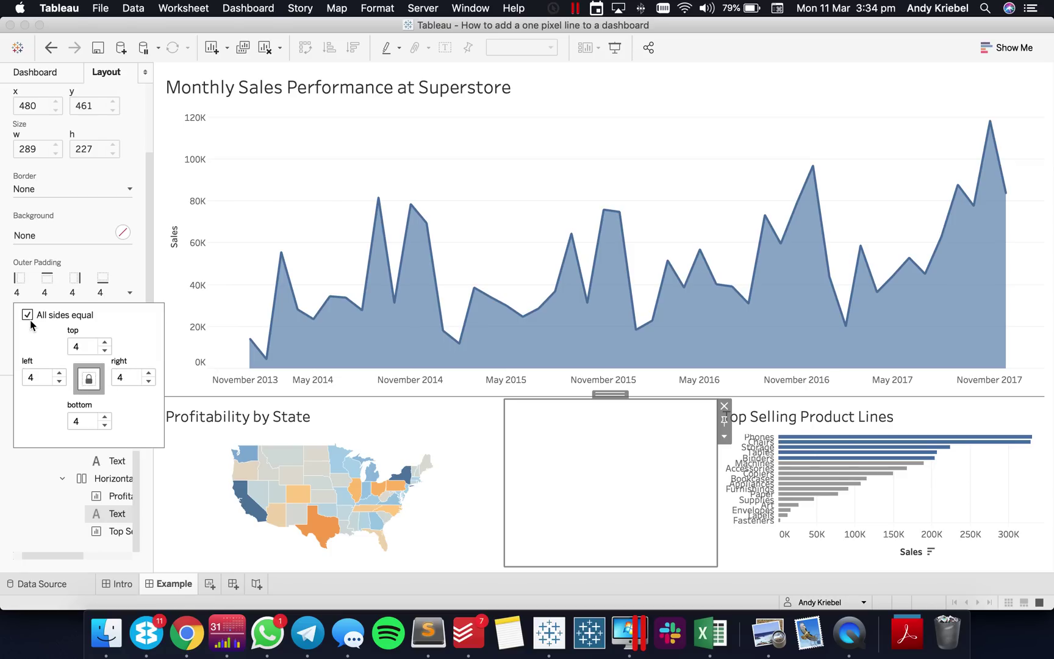
double_click(104, 351)
double_click(104, 352)
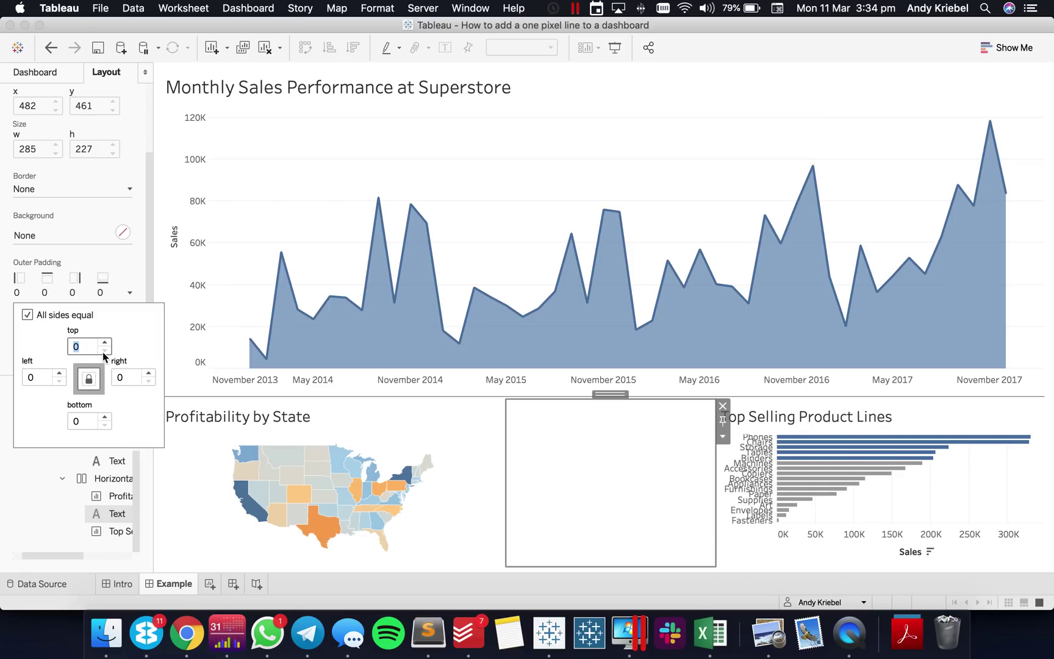
click(653, 465)
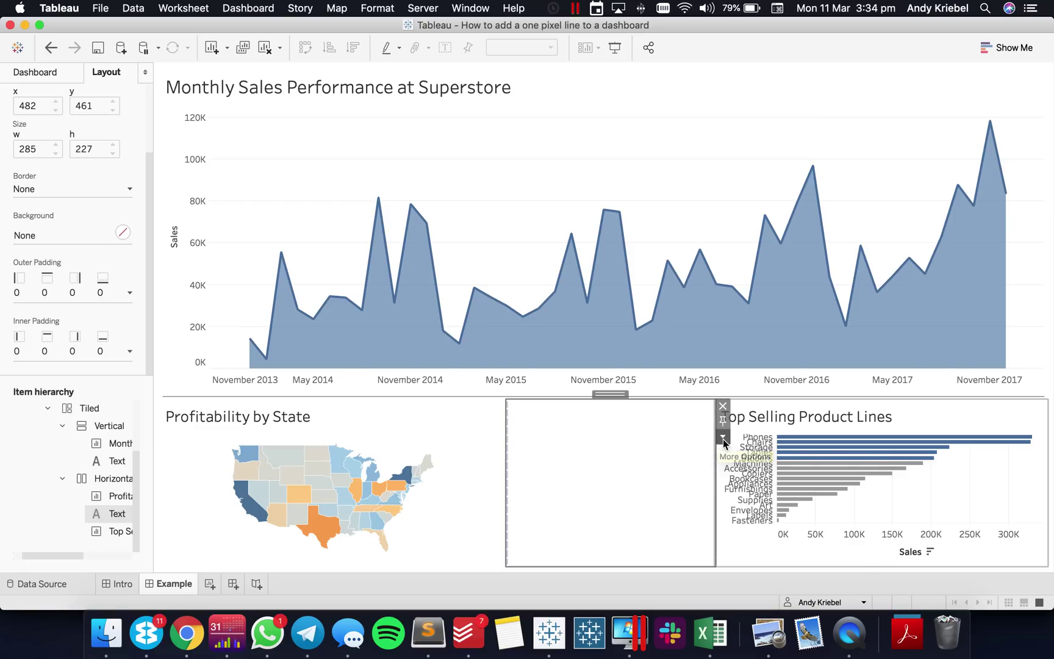
Make the blank object 1 pixel wide with a grey background.
click(723, 436)
click(747, 524)
text(1)
key(Return)
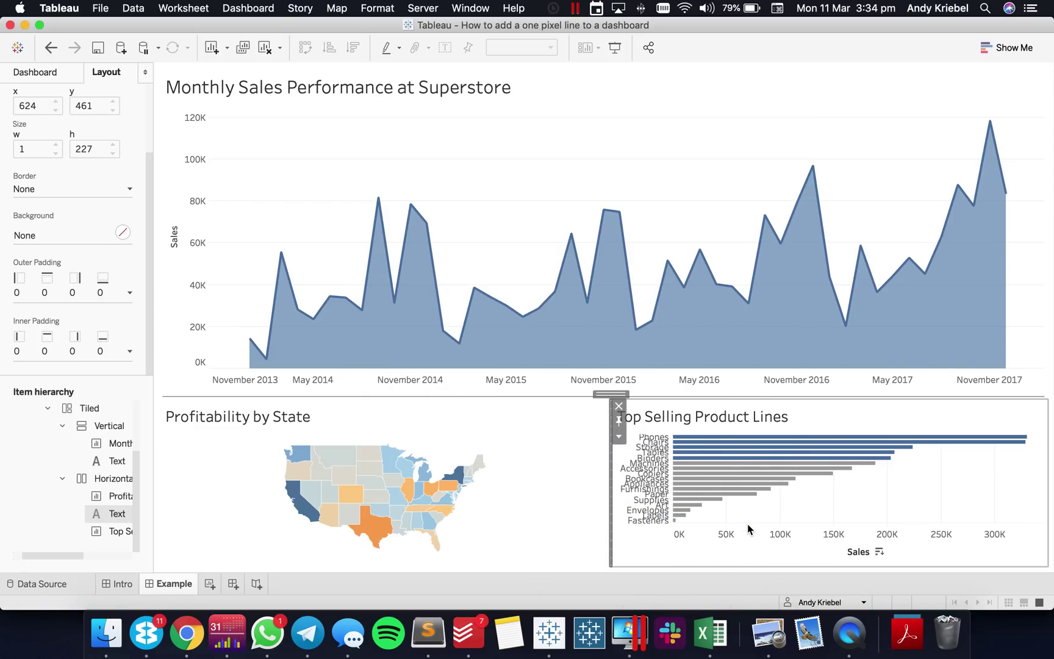
click(55, 237)
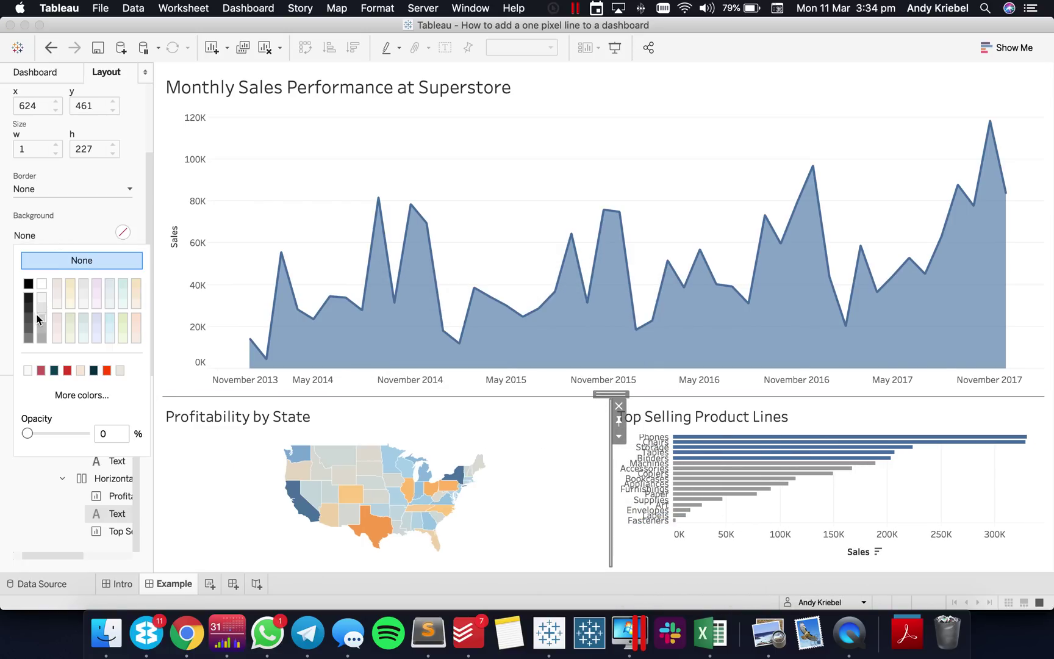
click(32, 337)
click(34, 205)
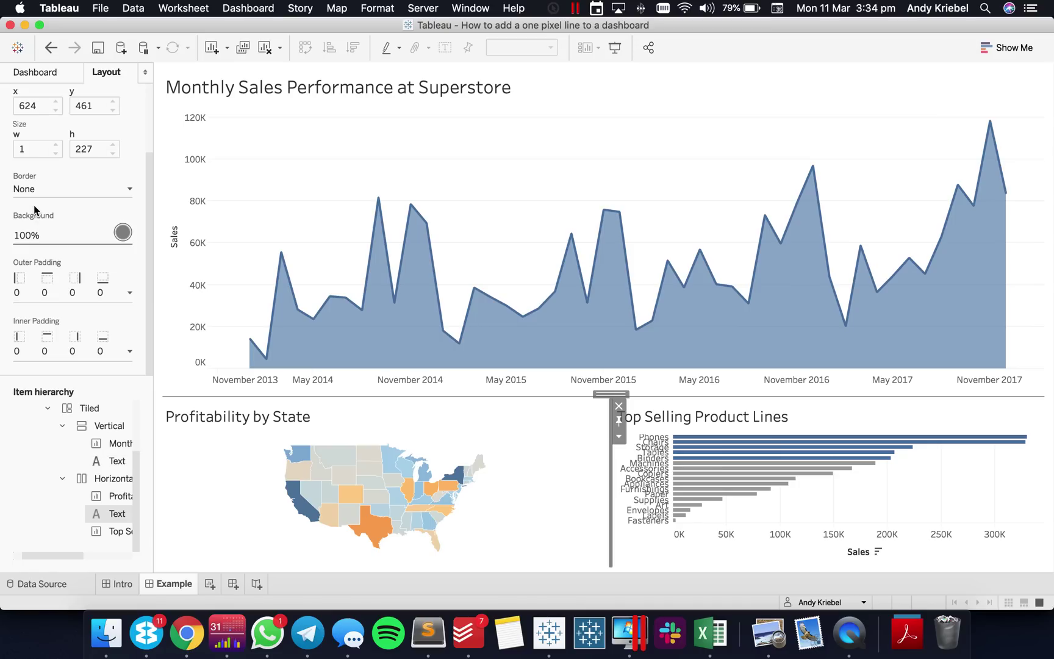
Set the vertical divider's outer padding back to 4 on all sides.
click(46, 285)
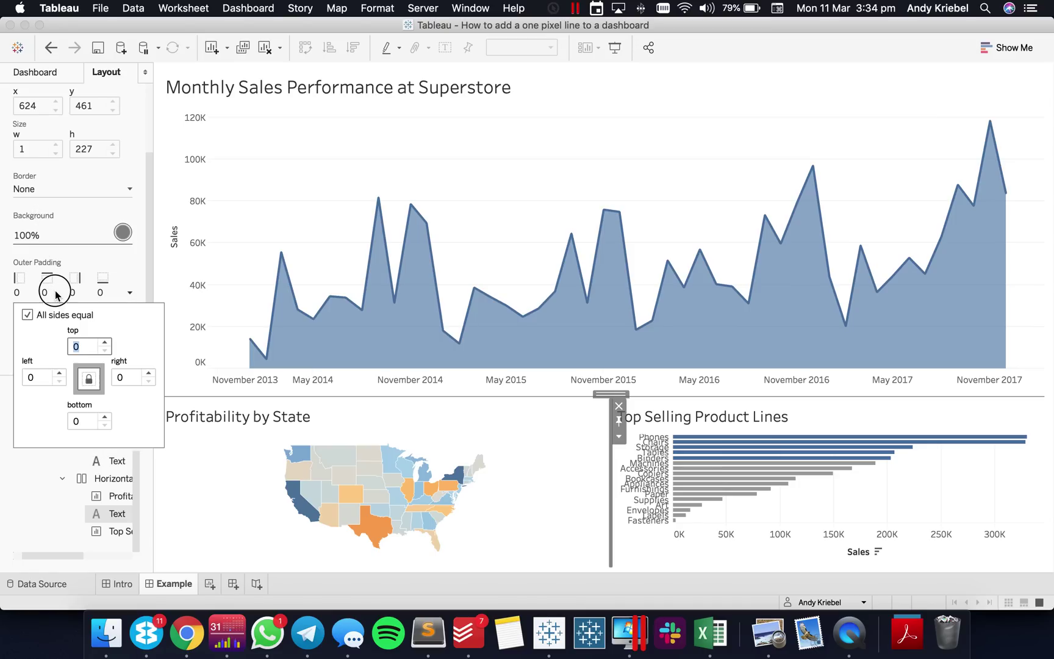
click(105, 344)
click(105, 344)
click(105, 343)
click(105, 343)
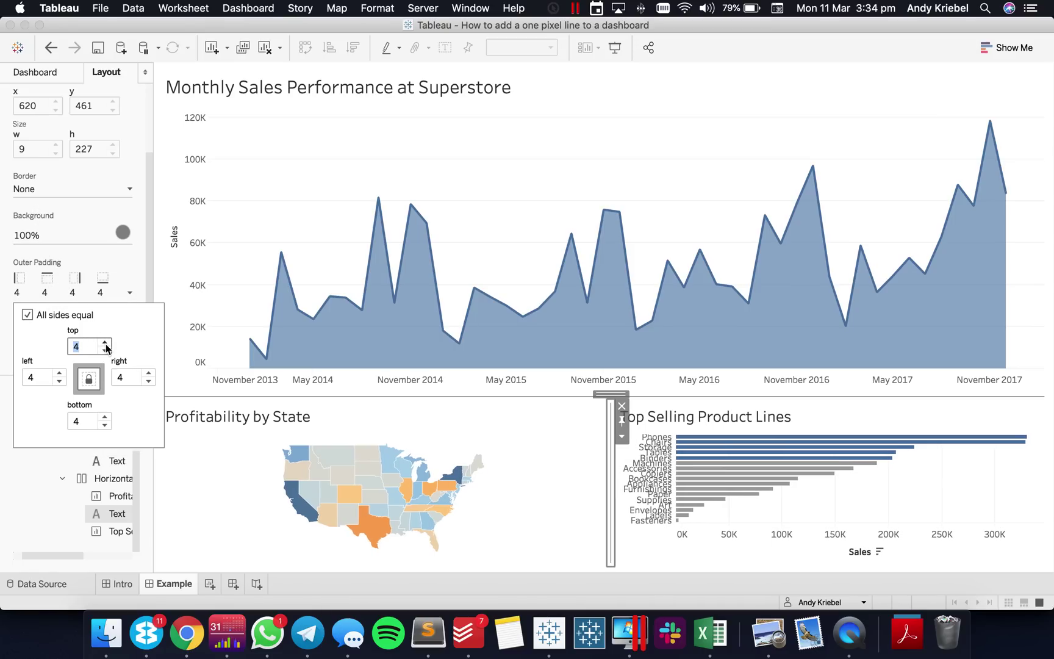
click(105, 343)
click(105, 343)
click(105, 343)
click(105, 344)
Change the horizontal divider under the sales chart to a lighter grey background.
click(673, 149)
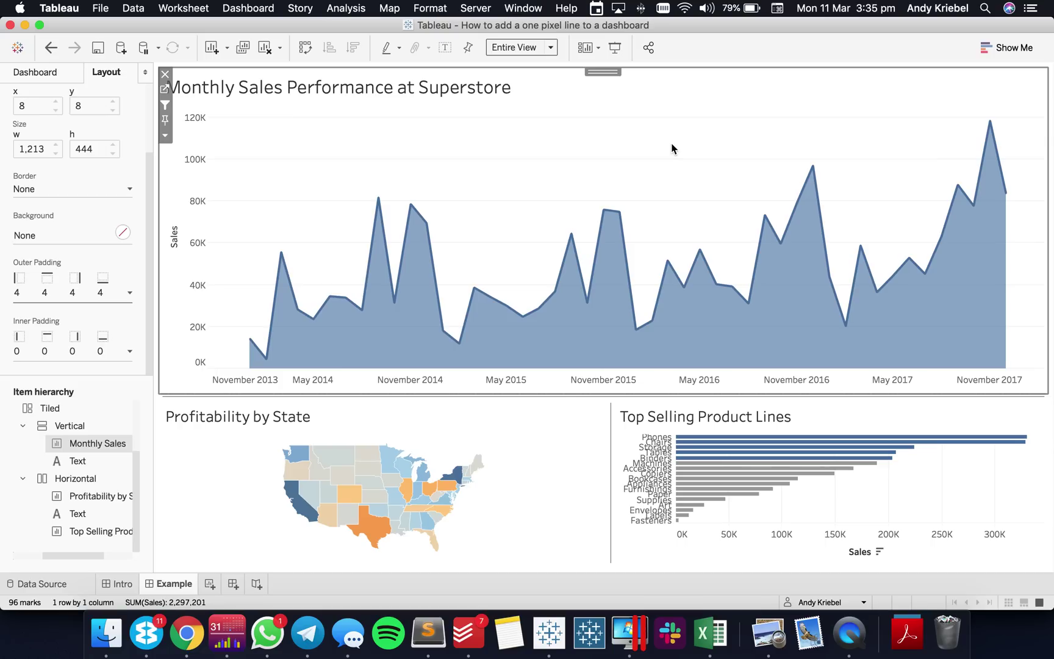
click(81, 465)
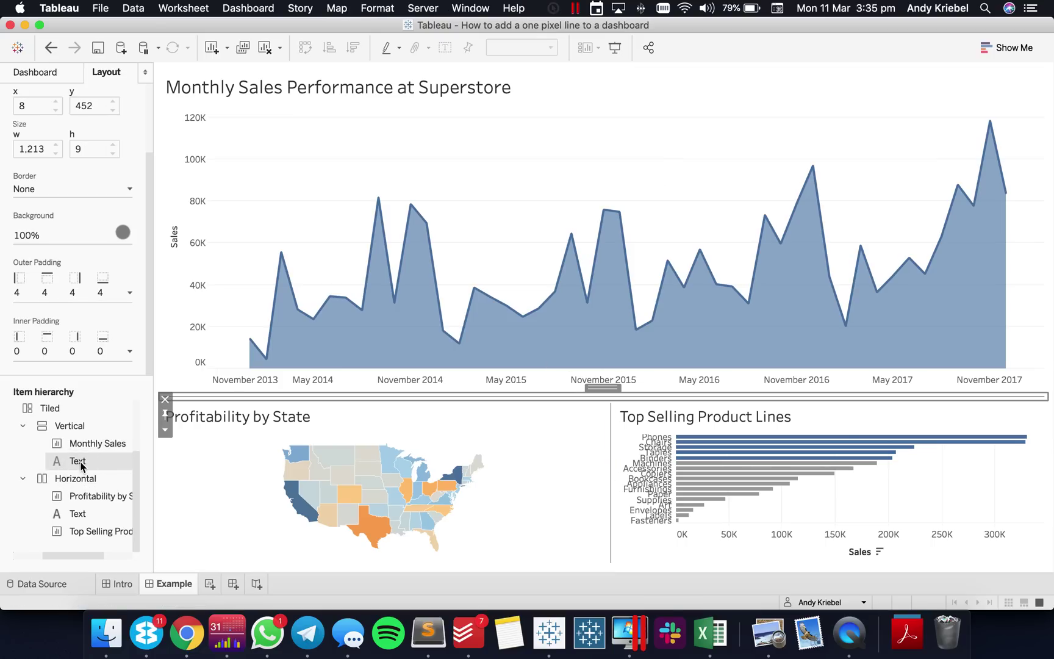
click(122, 232)
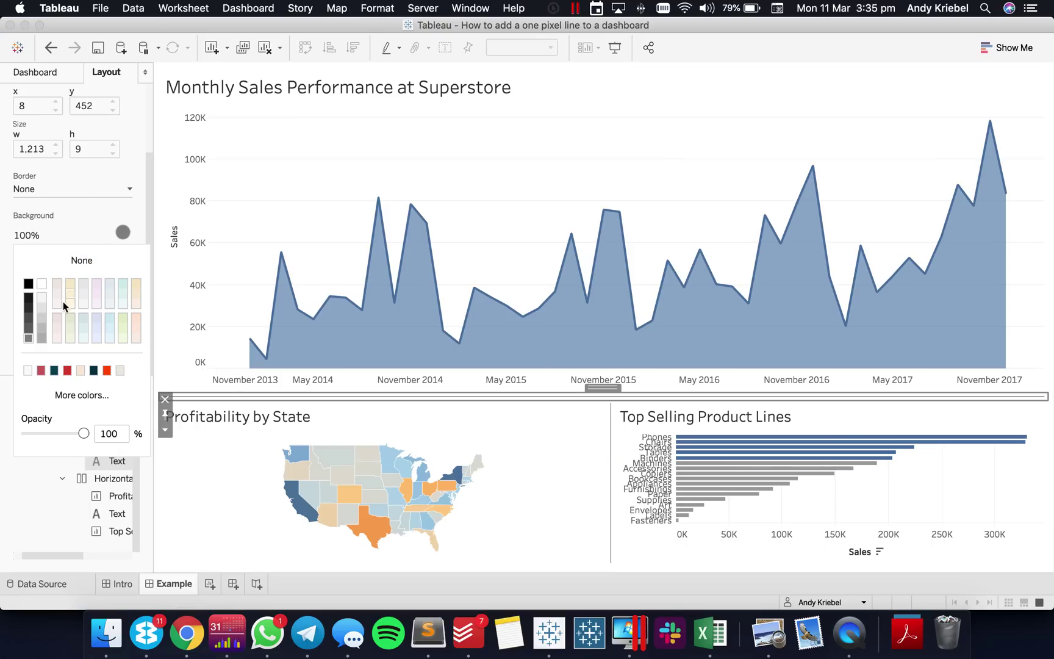
click(44, 328)
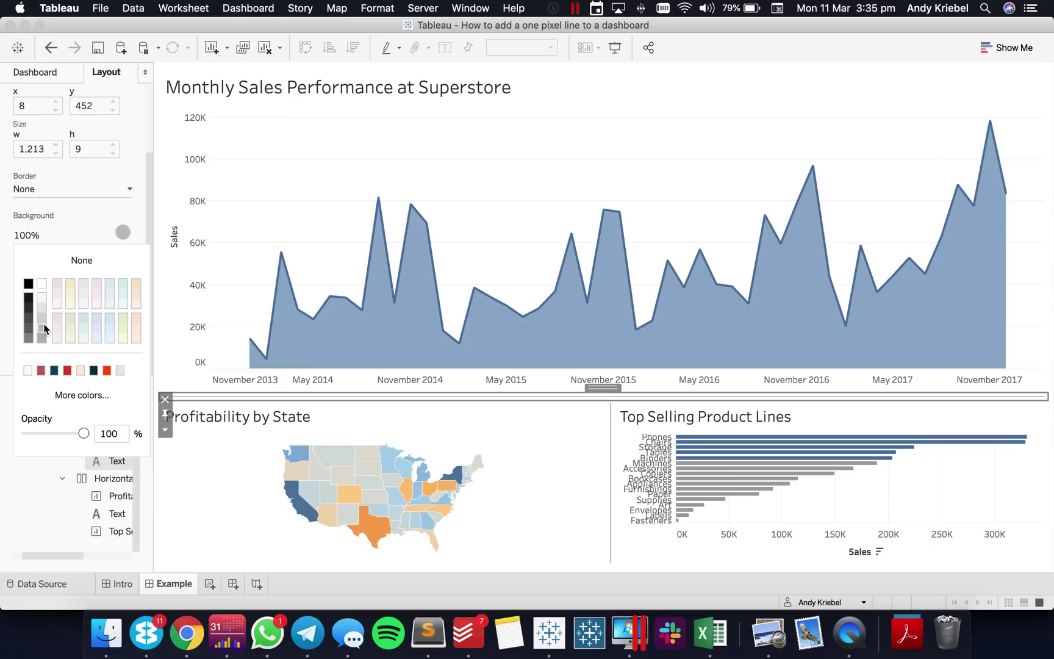
click(56, 225)
Give the horizontal divider separate outer padding of 10 at top and bottom, keeping 4 on the sides.
click(72, 292)
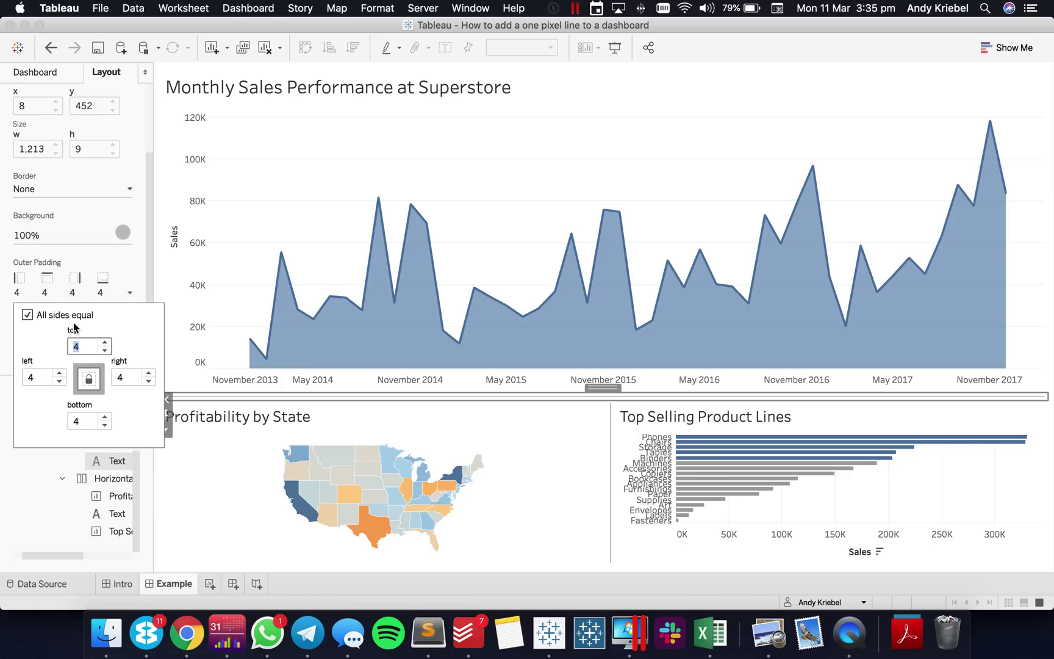
click(28, 315)
click(66, 343)
text(10)
key(Tab)
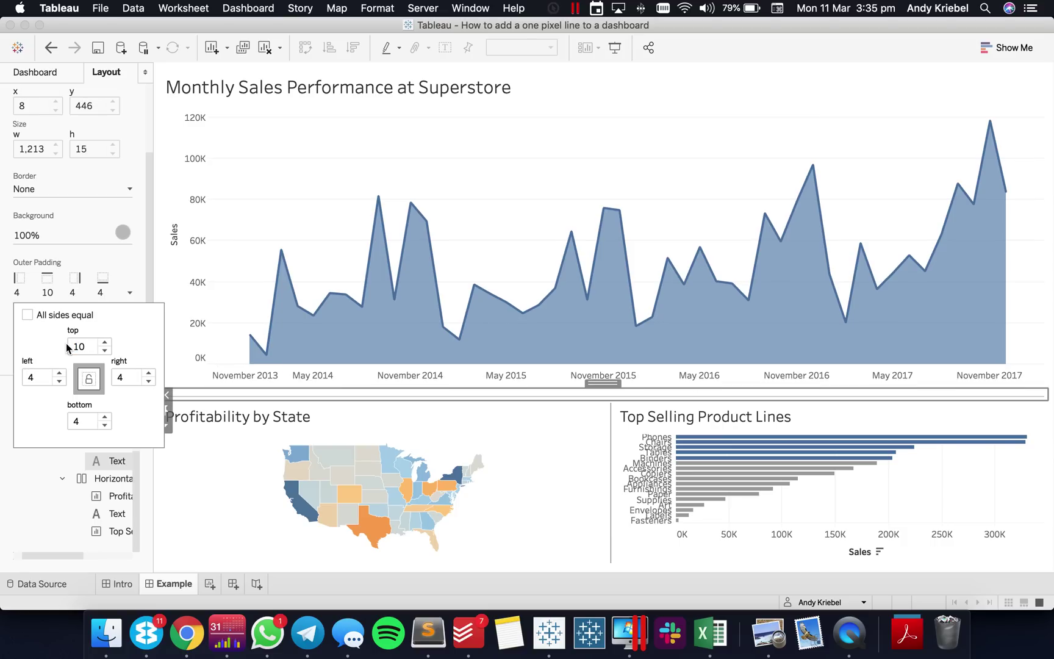
key(Tab)
key(Tab)
text(10)
key(Return)
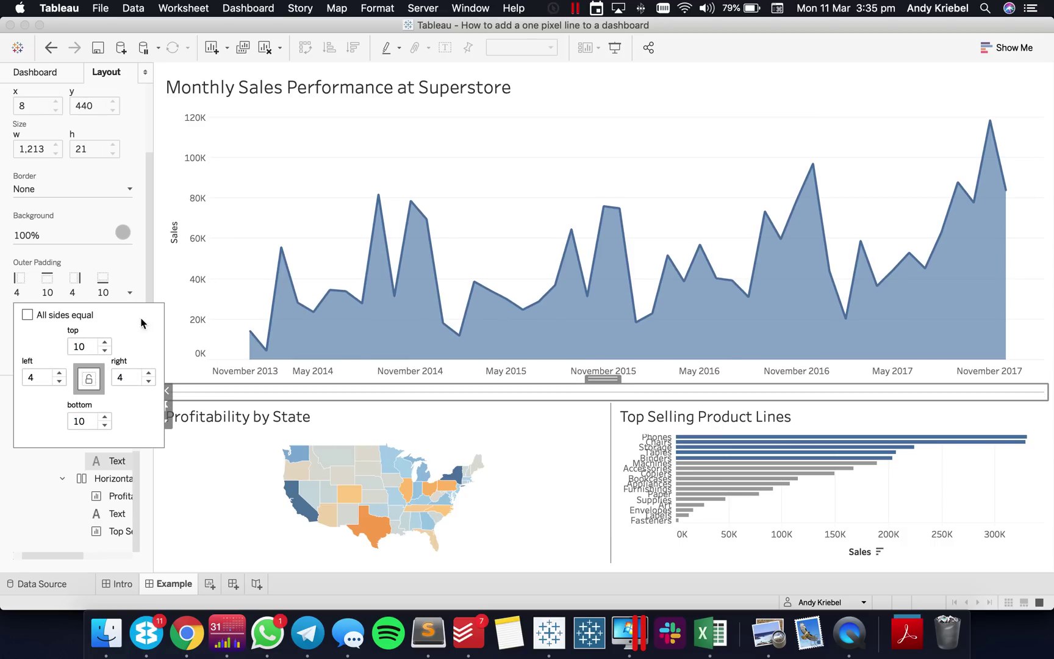
click(611, 464)
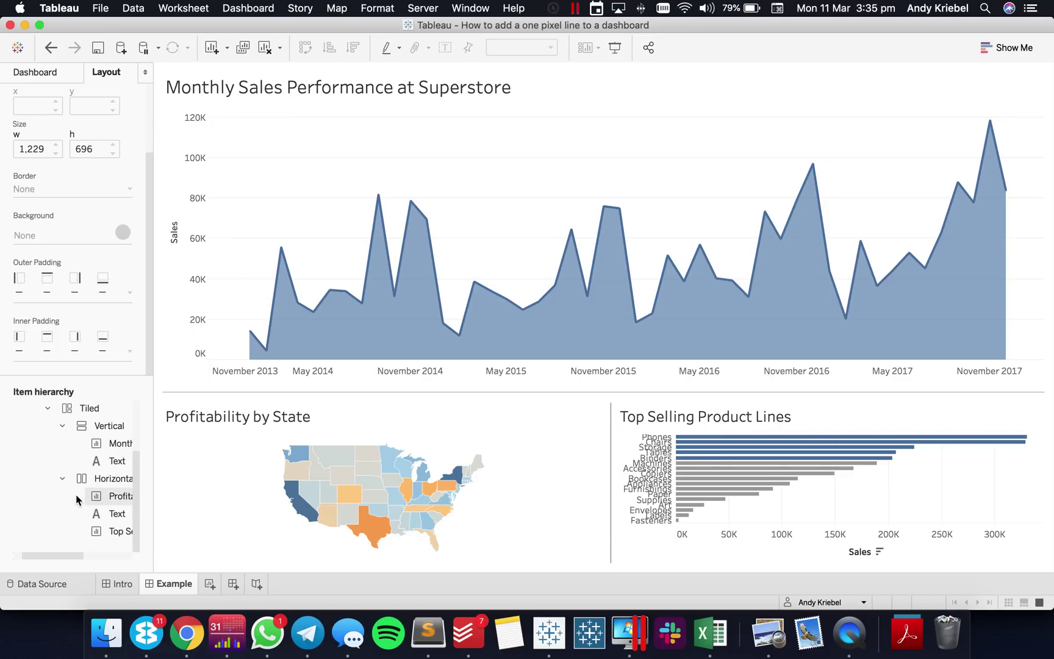
Set the vertical Text divider's left and right outer padding to 10 pixels.
click(112, 514)
click(45, 288)
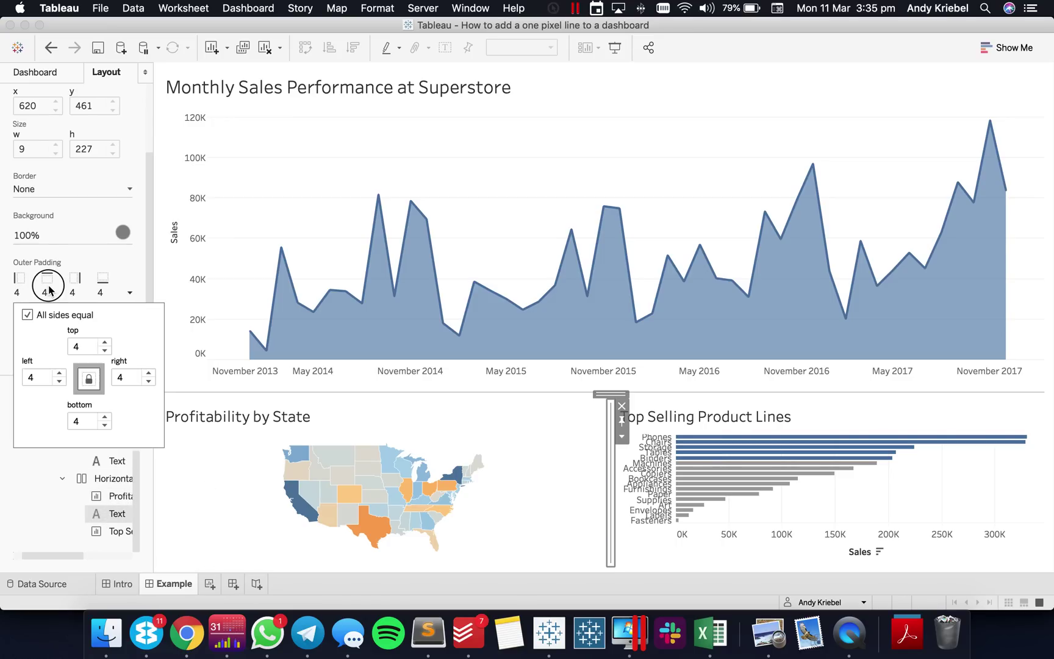
click(42, 376)
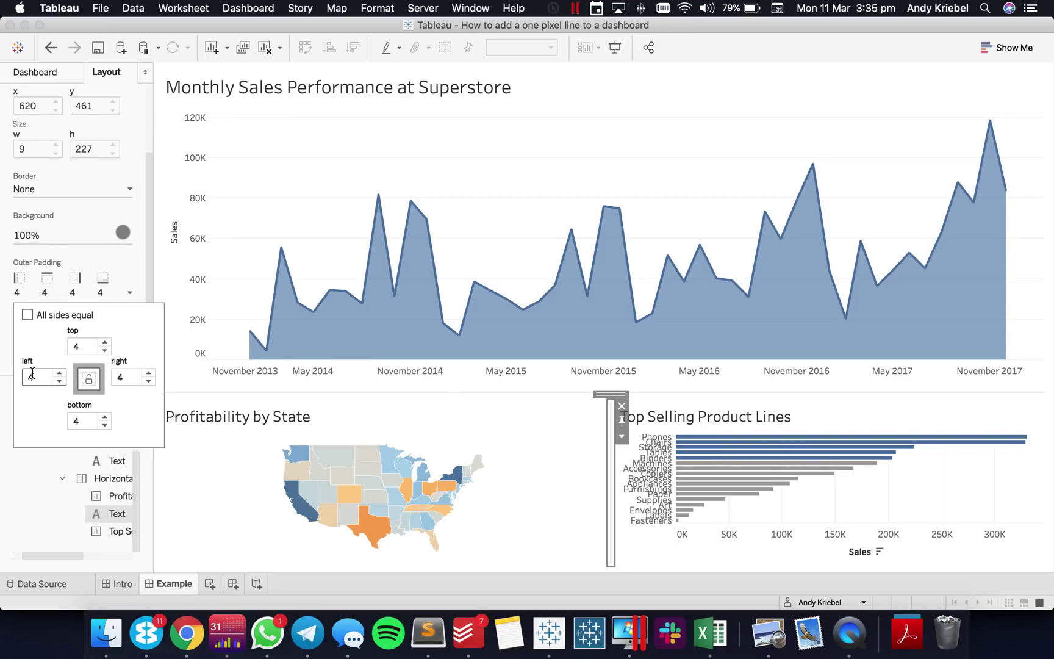
text(10)
key(Tab)
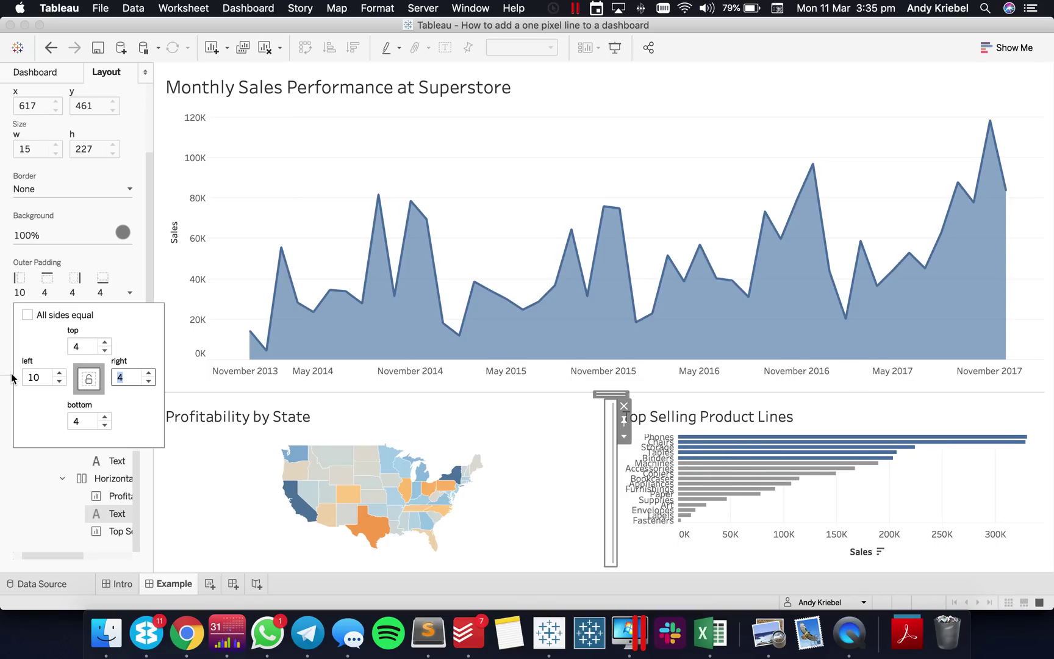
key(Tab)
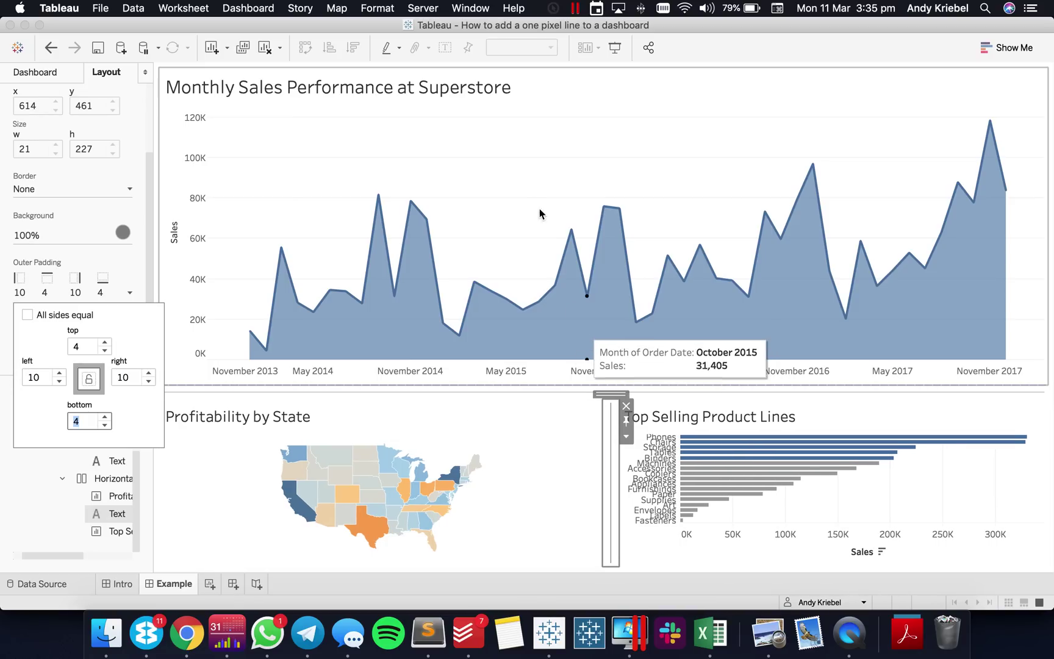
click(538, 147)
Preview the dashboard full screen, exit back to editing, and select the Top Selling Product Lines zone.
click(615, 48)
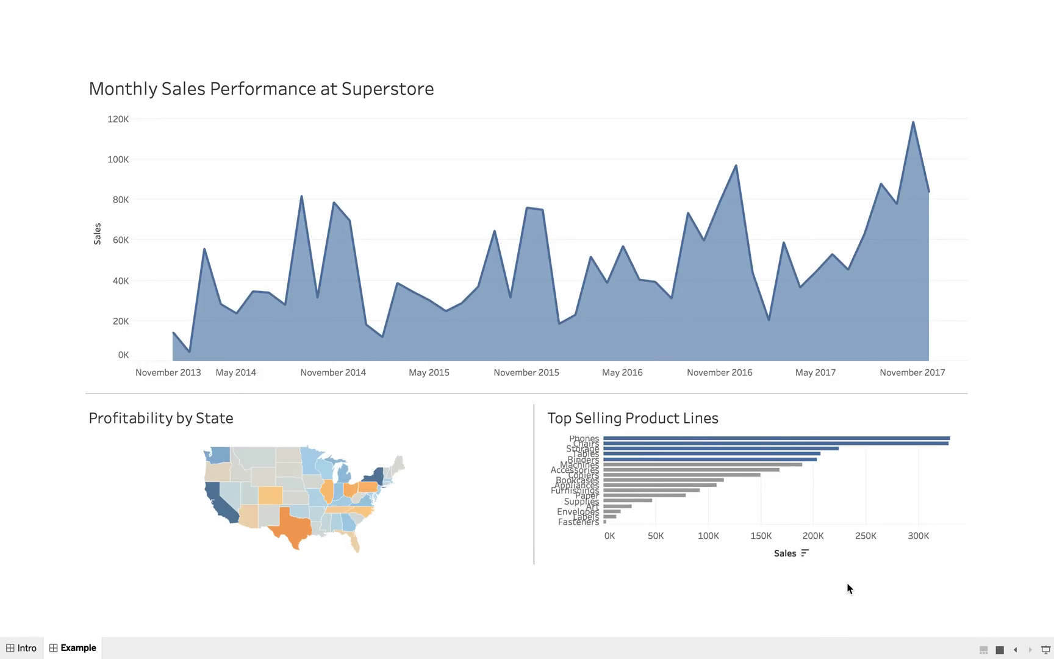
key(Escape)
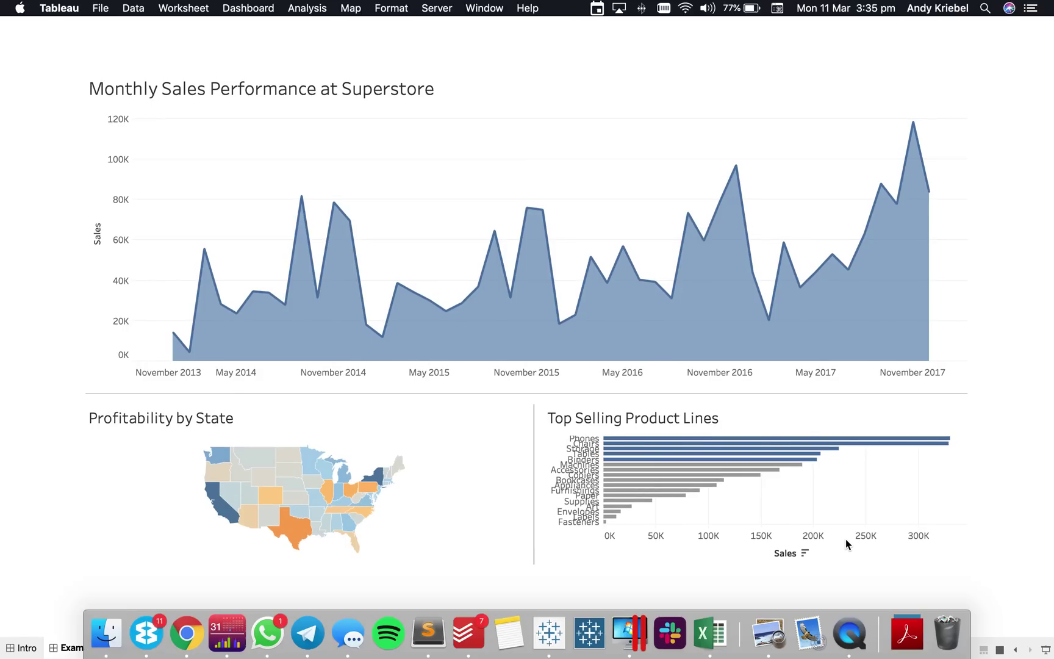
click(846, 538)
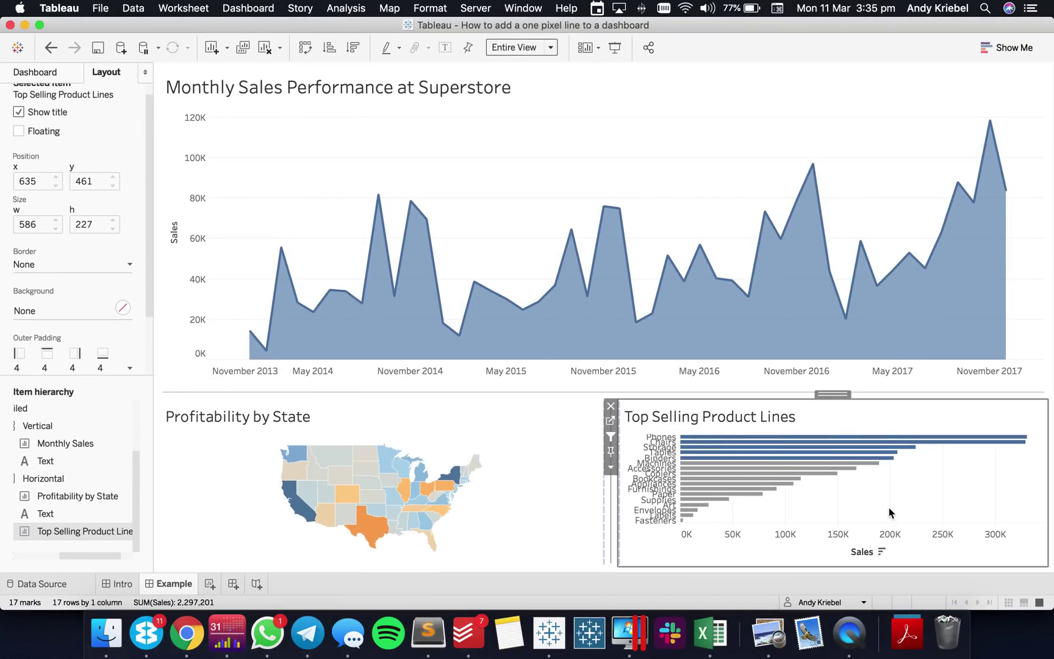
Filter the Top Selling Product Lines sheet to the 'In' members of Top 5 Products, then return to the Example dashboard.
click(610, 420)
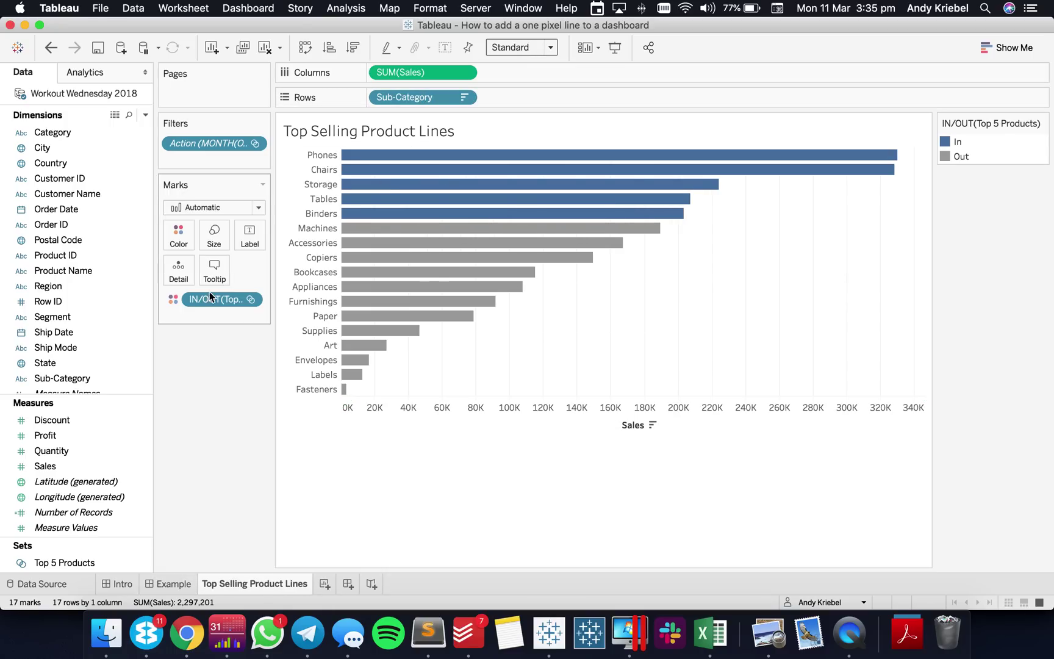
drag(209, 298, 210, 160)
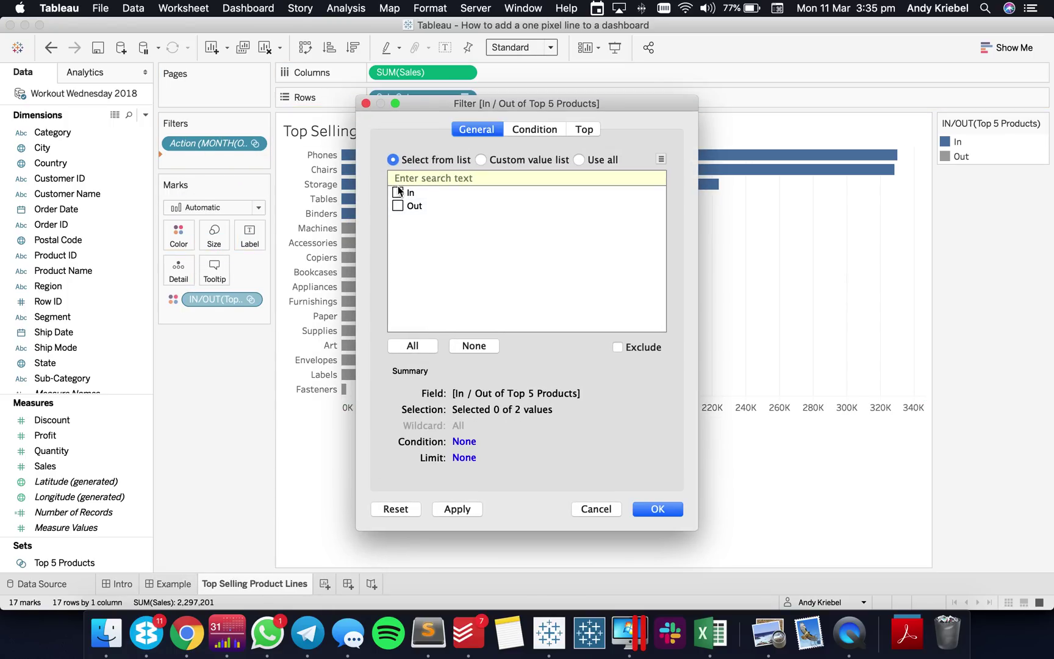
click(399, 192)
click(656, 507)
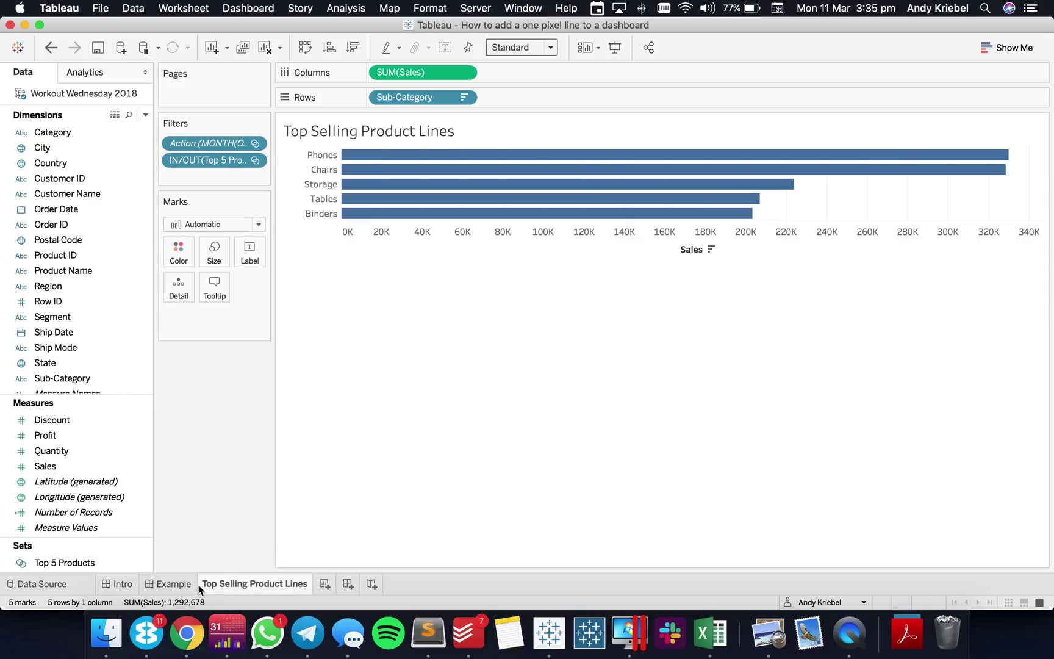
click(254, 142)
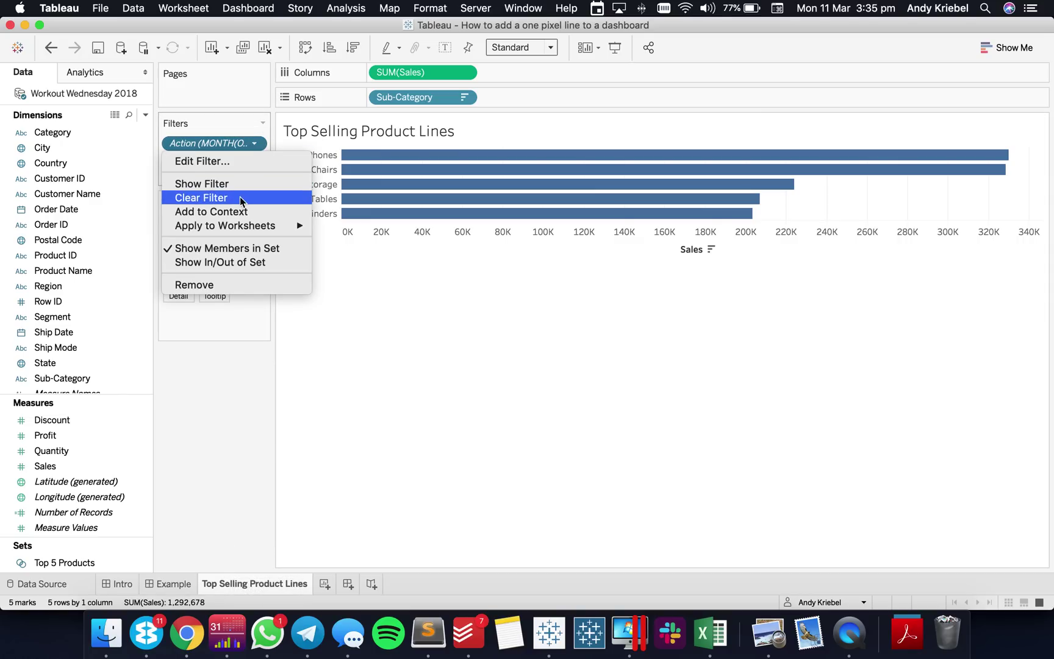
click(177, 587)
On the Example dashboard, filter the Profitability by State map to New York.
click(177, 587)
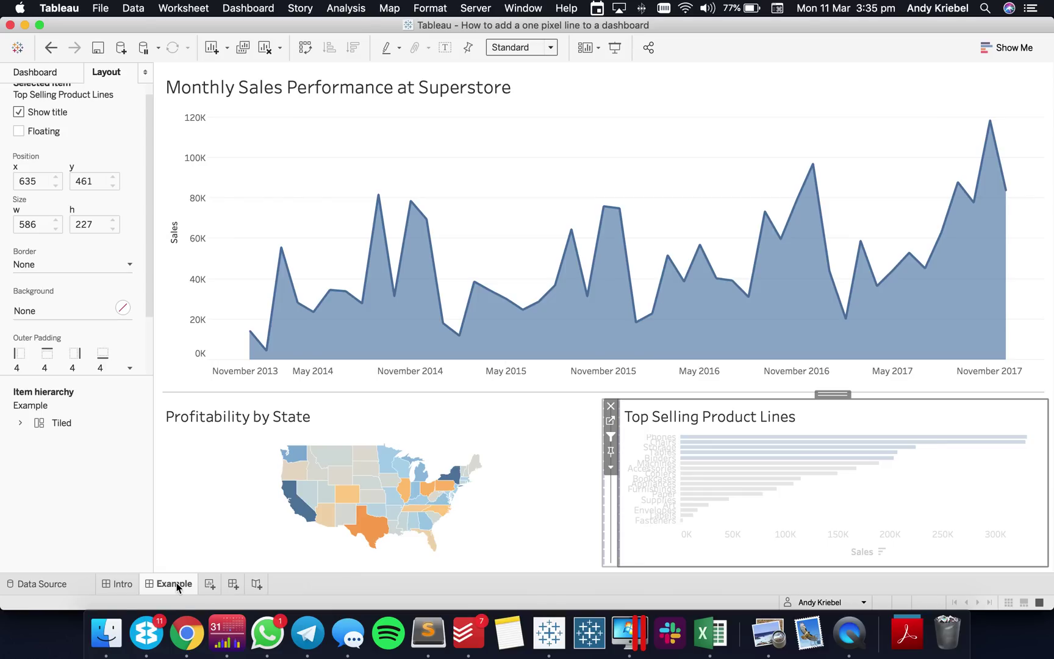
click(529, 441)
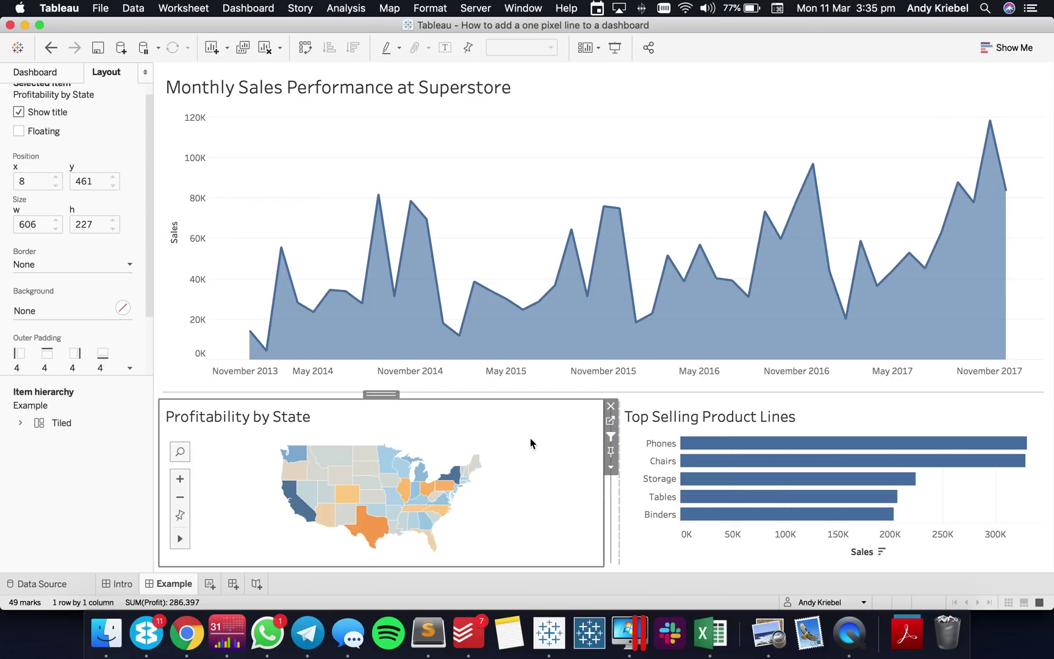
click(454, 479)
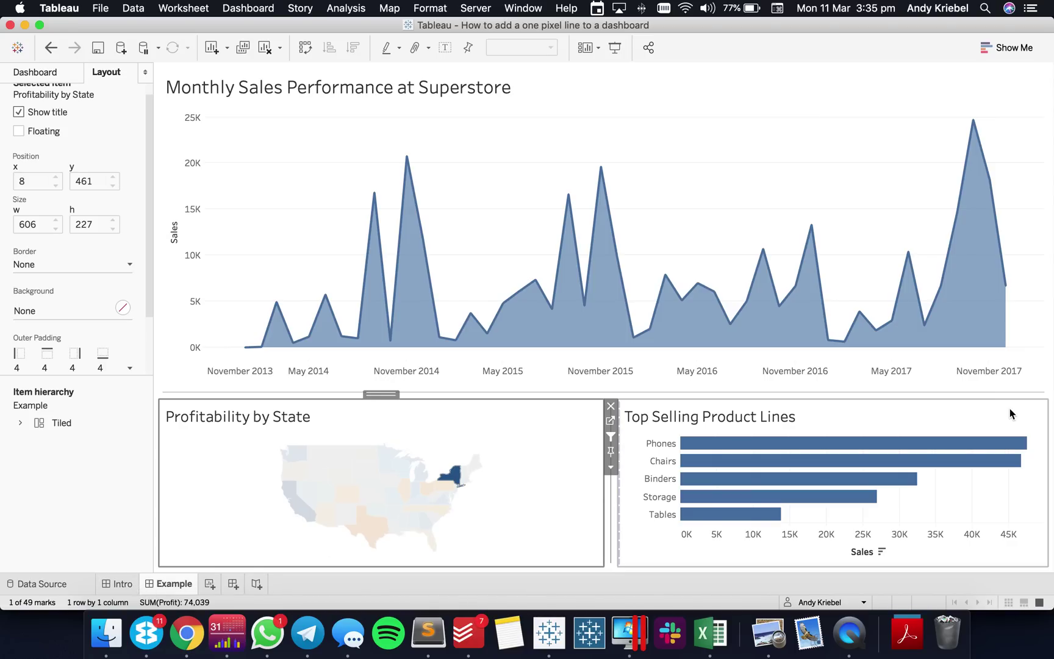
Add the Action (Country,State) filter to context on the Top Selling Product Lines sheet.
click(1028, 414)
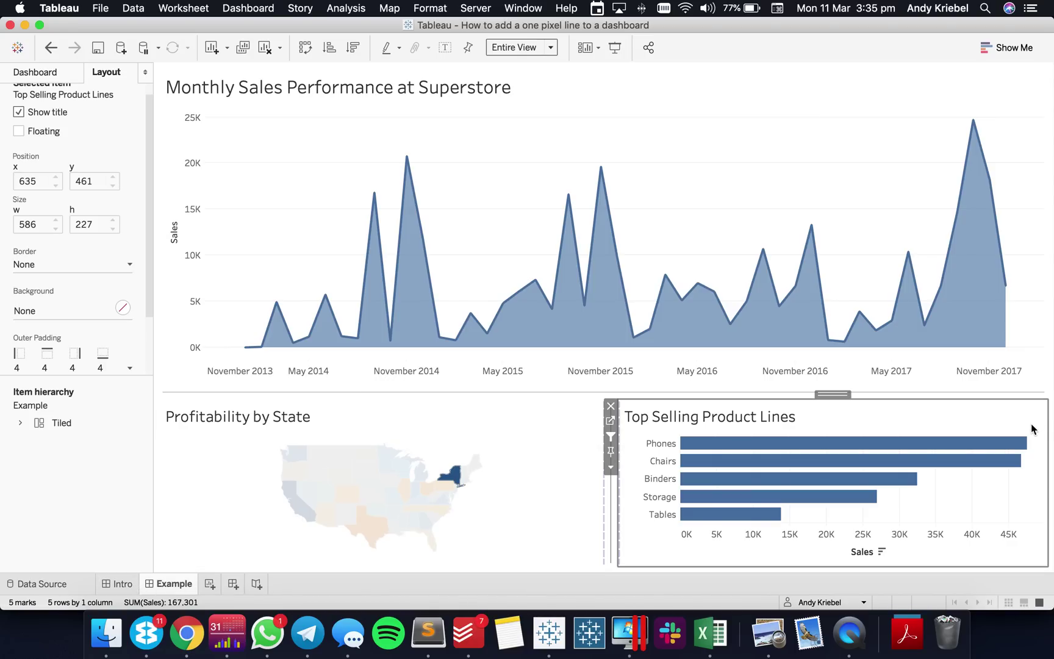
click(612, 422)
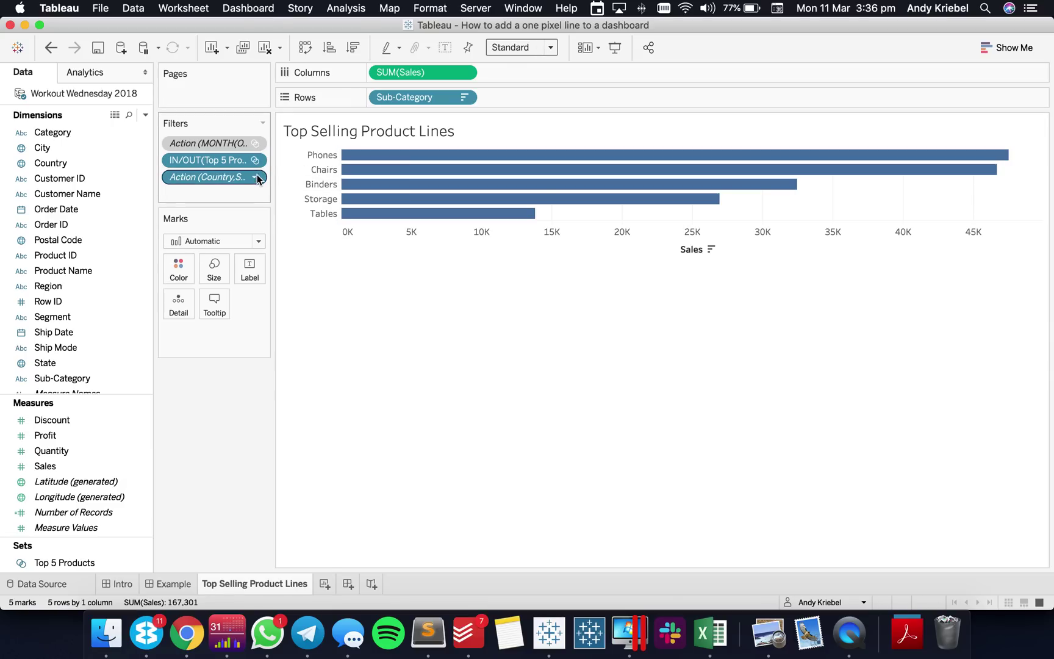
click(255, 177)
click(223, 245)
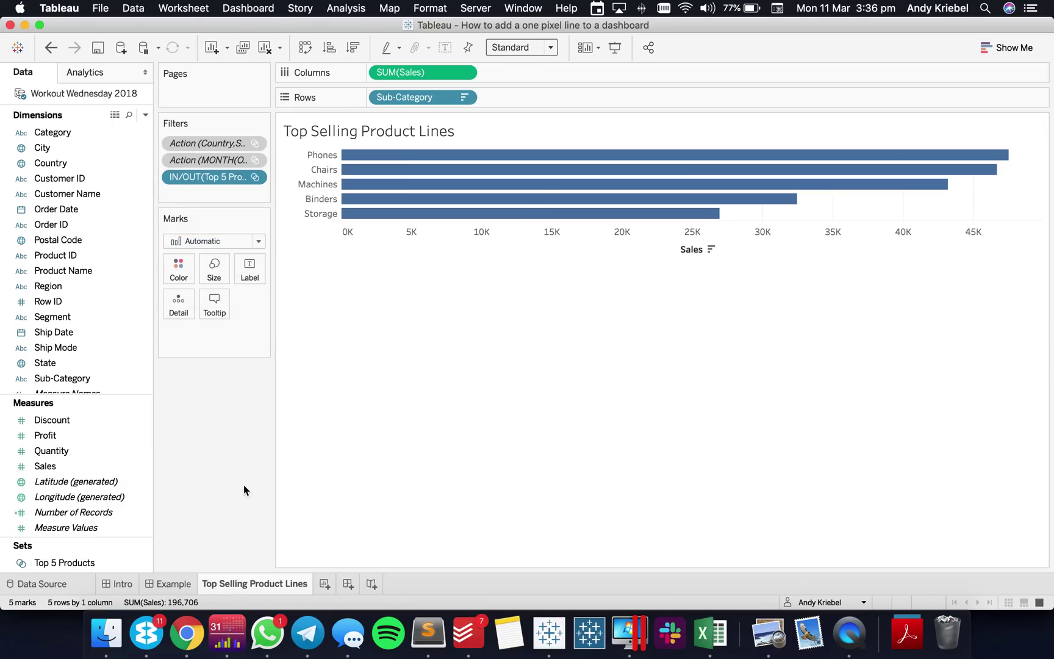
Test on the dashboard by selecting New York, then clear the selection.
click(173, 581)
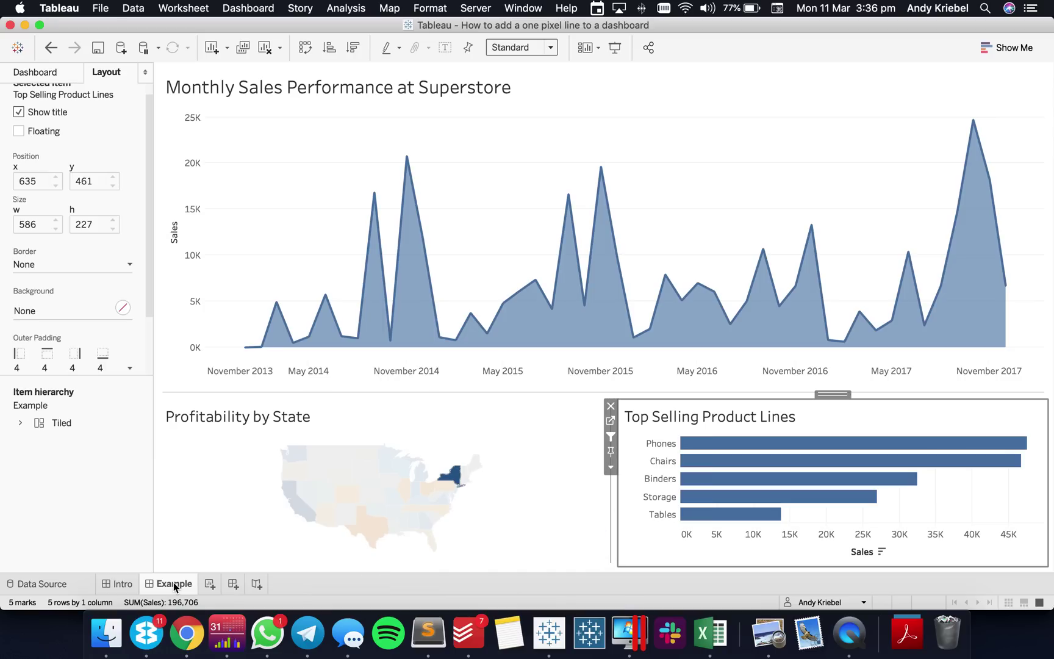
click(449, 485)
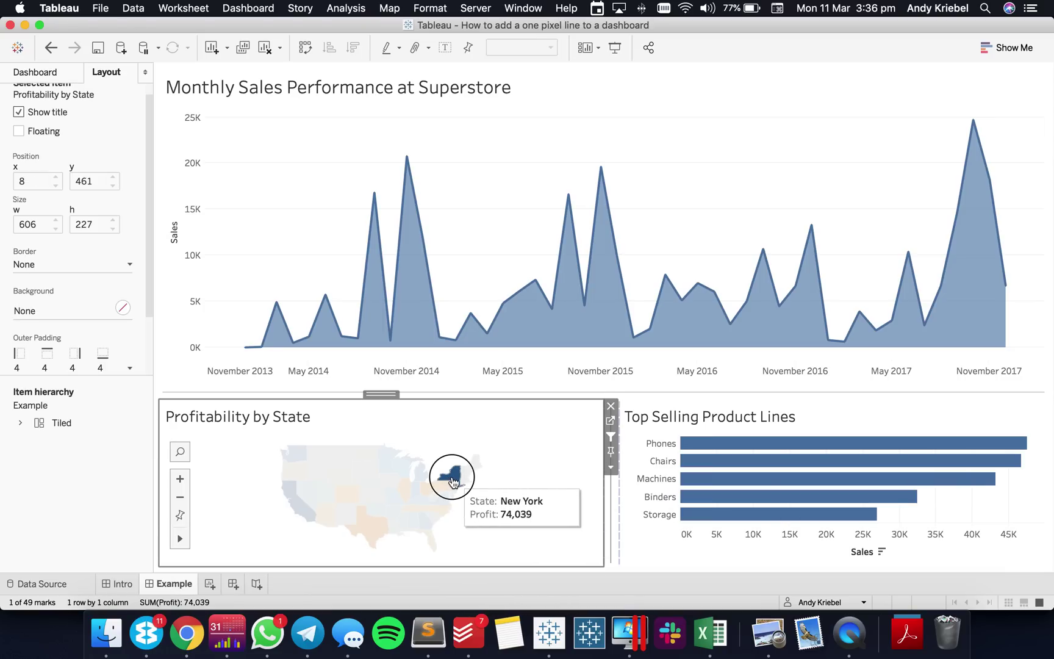
click(537, 447)
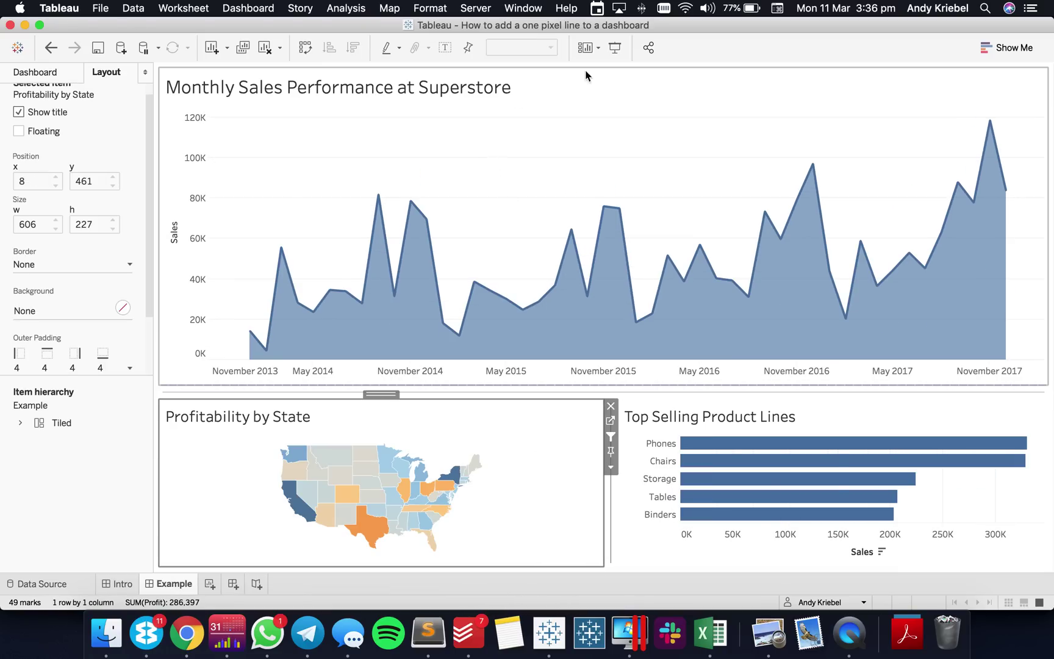
click(614, 50)
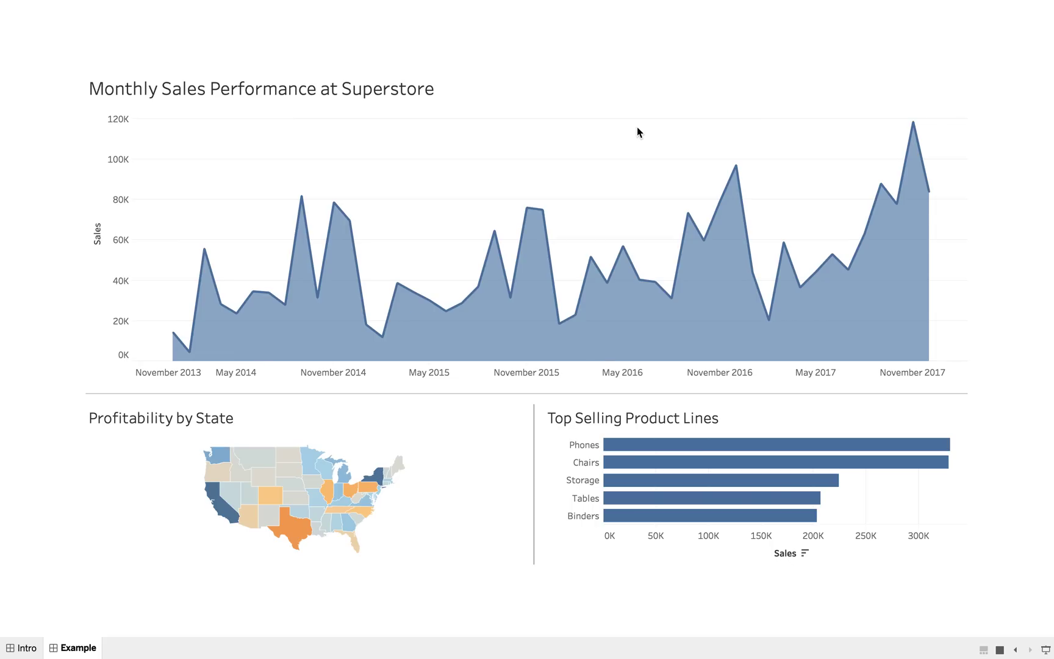
key(Escape)
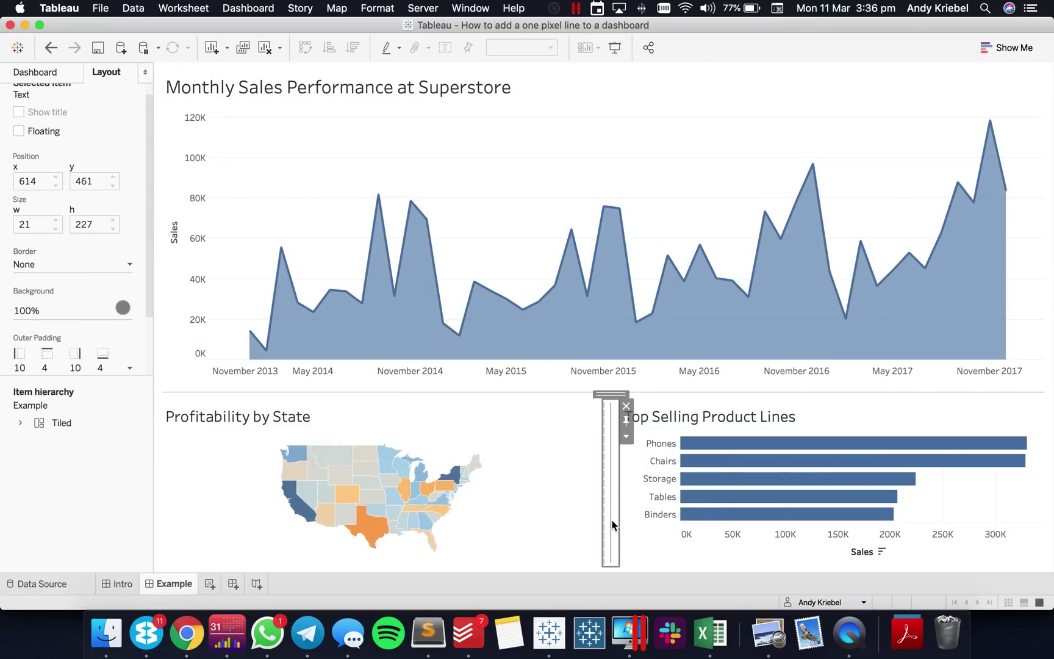
Give the vertical divider a light grey background.
click(55, 318)
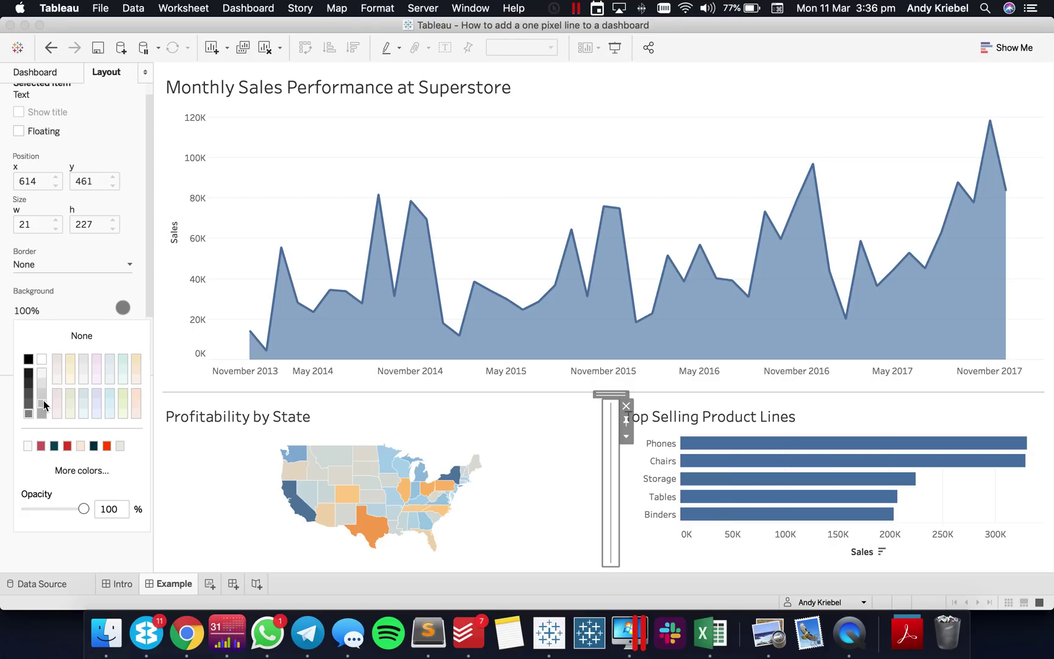
click(41, 403)
click(47, 299)
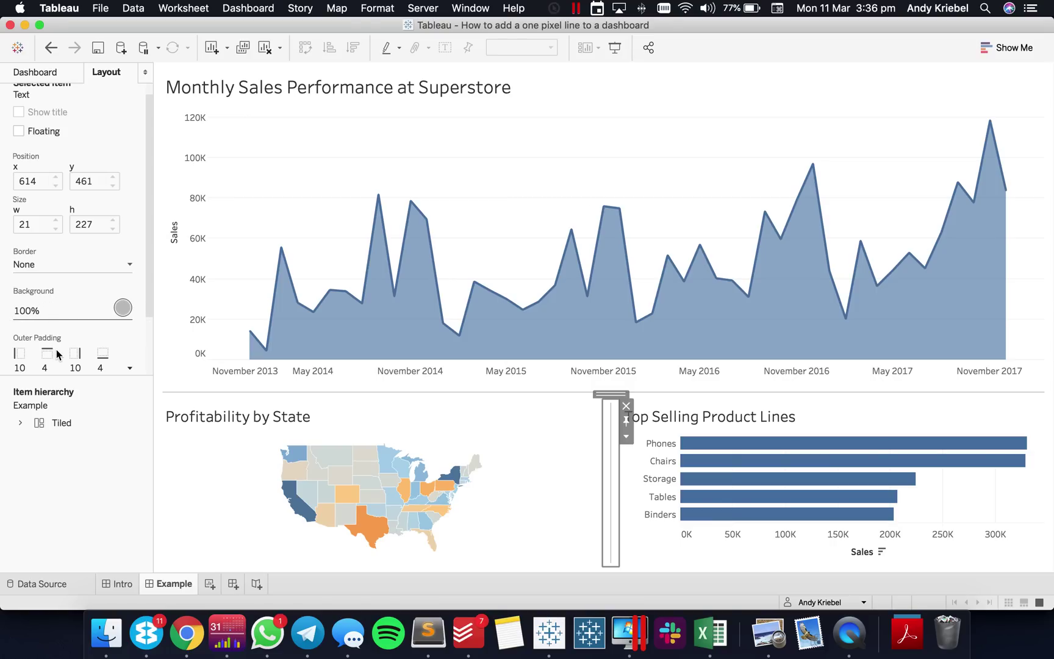
Set the vertical divider's width to 23 pixels.
click(626, 436)
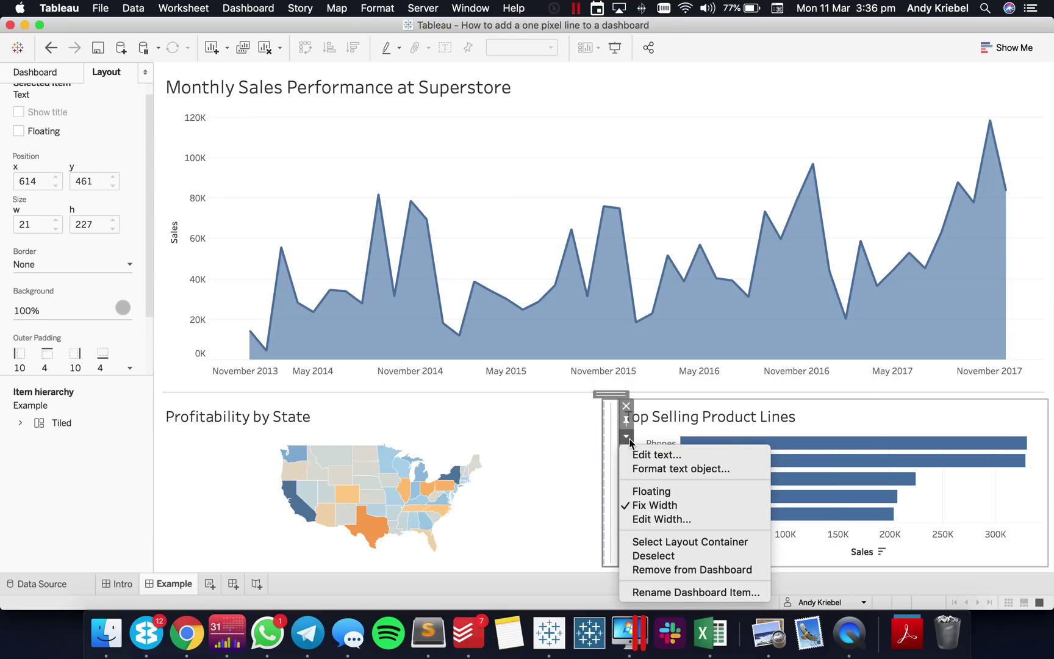
click(660, 519)
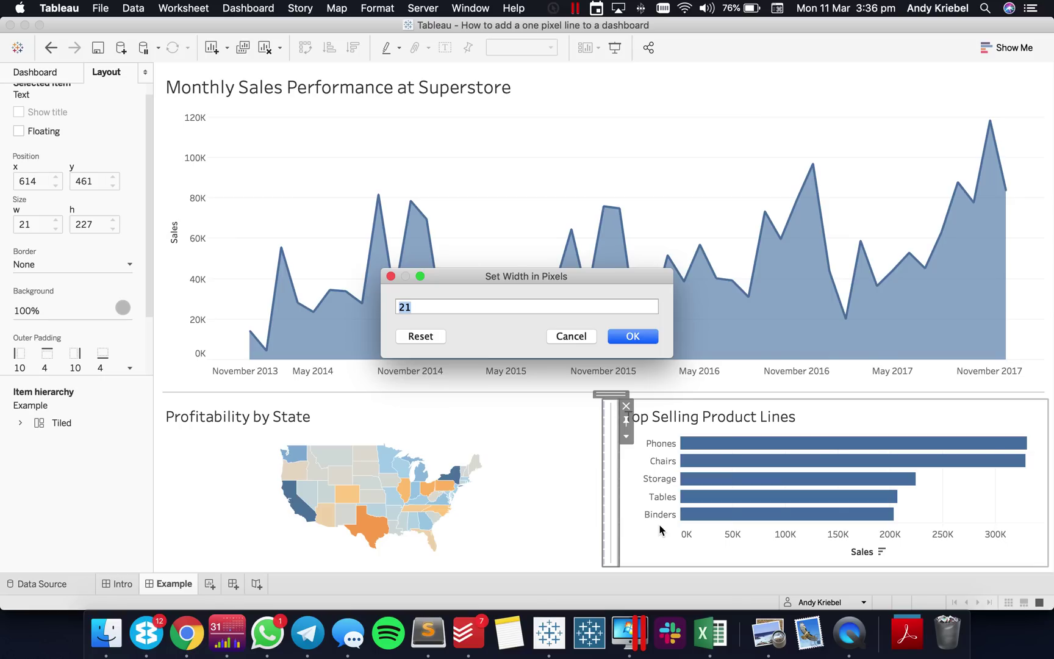
text(23)
click(633, 337)
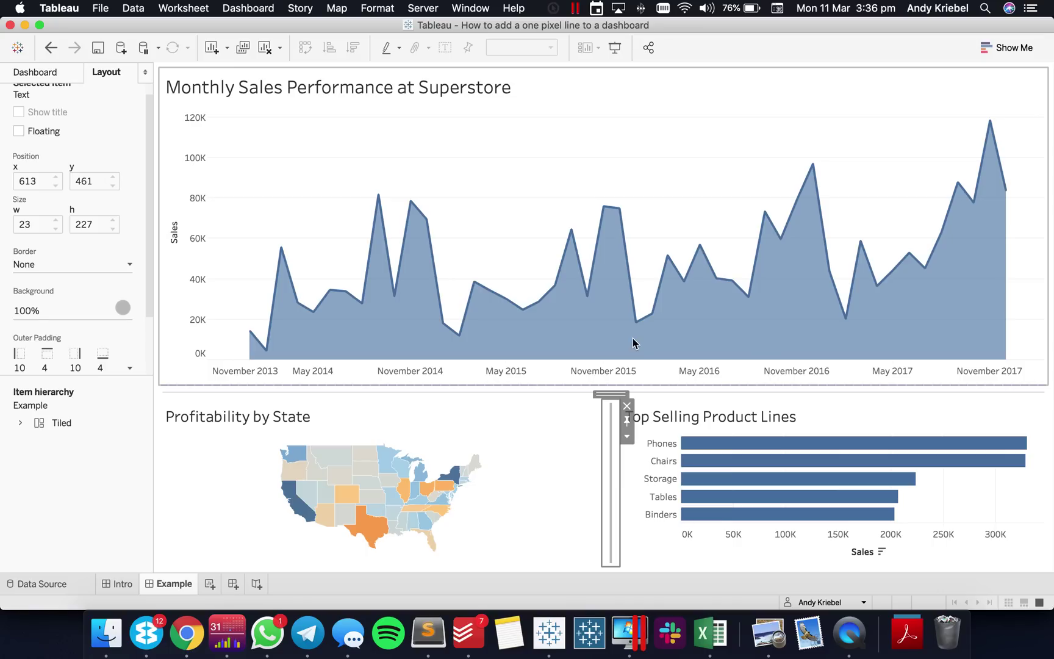
click(543, 393)
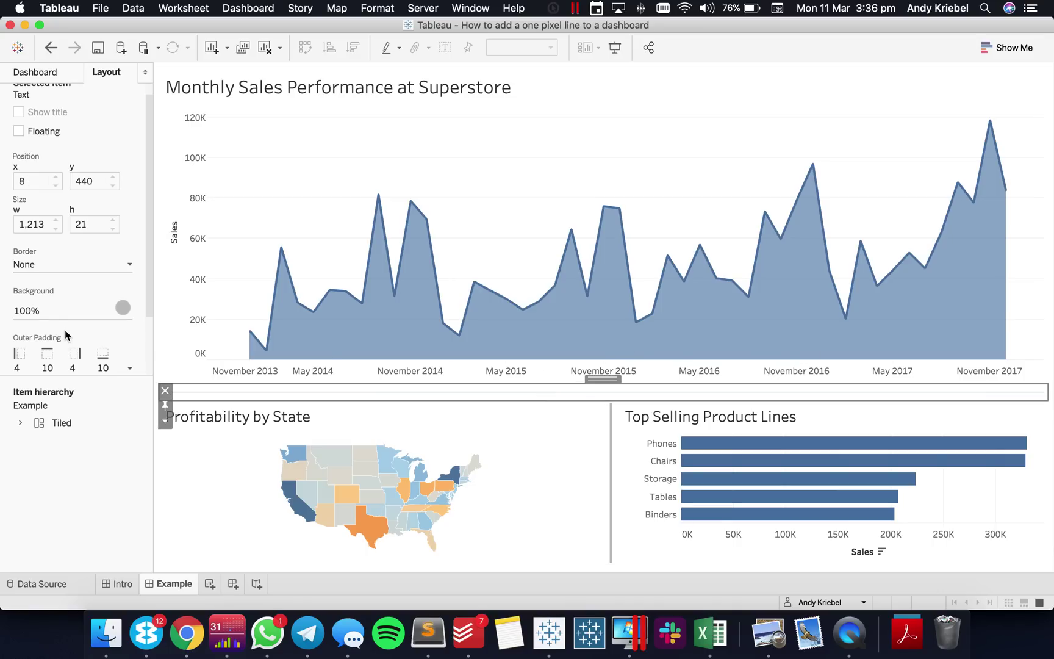
Set the horizontal divider under the monthly sales chart to a 23-pixel height.
click(164, 420)
click(184, 503)
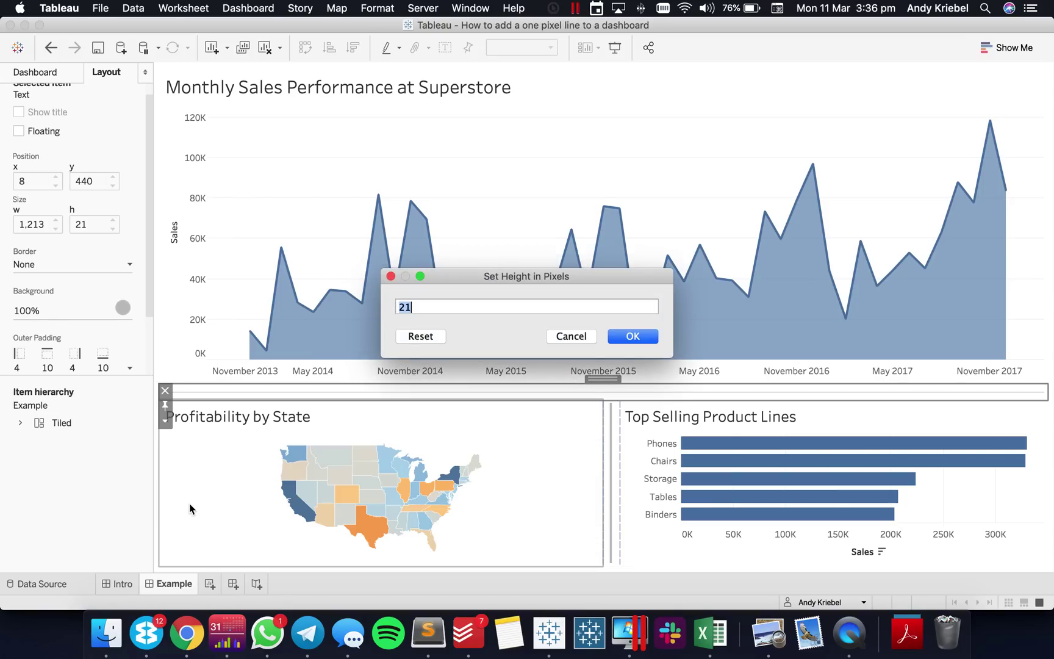
text(23)
key(Return)
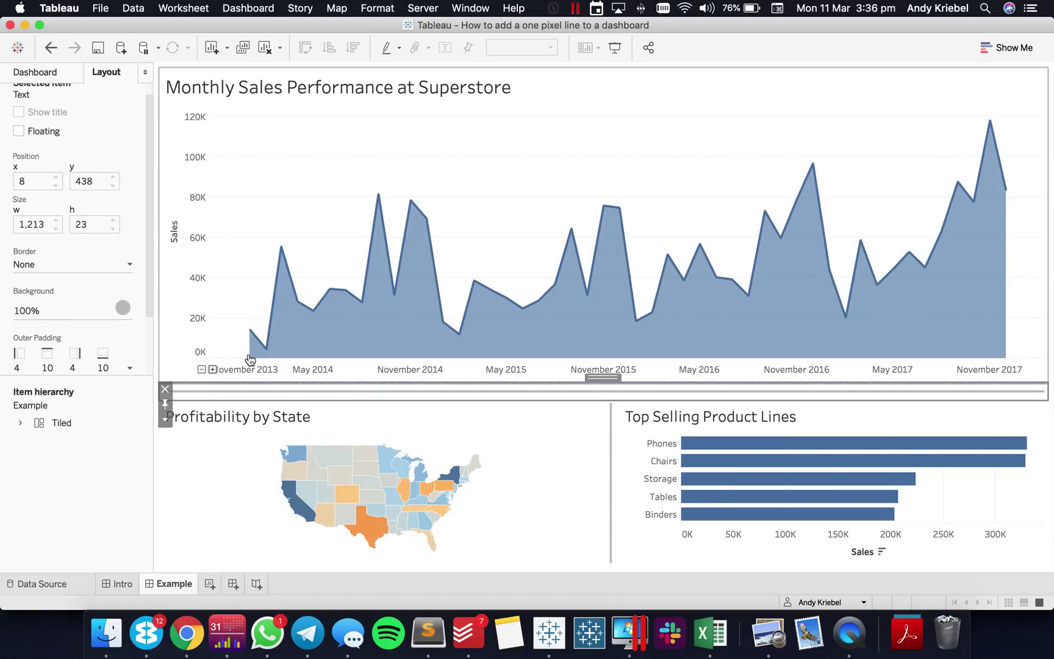
Switch the Superstore dashboard to Presentation Mode.
click(614, 46)
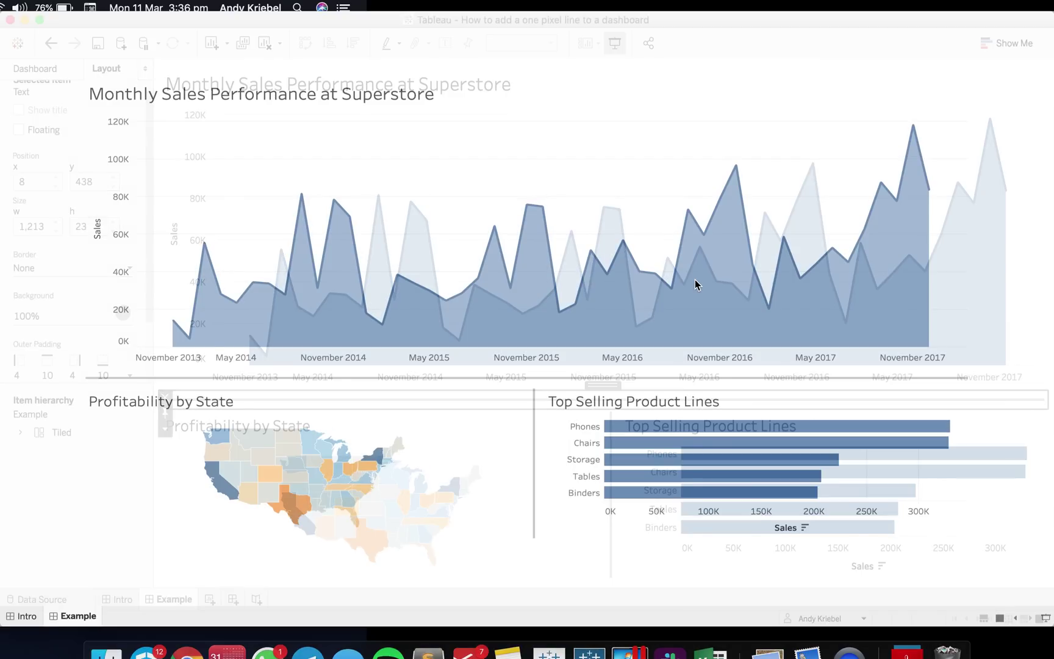